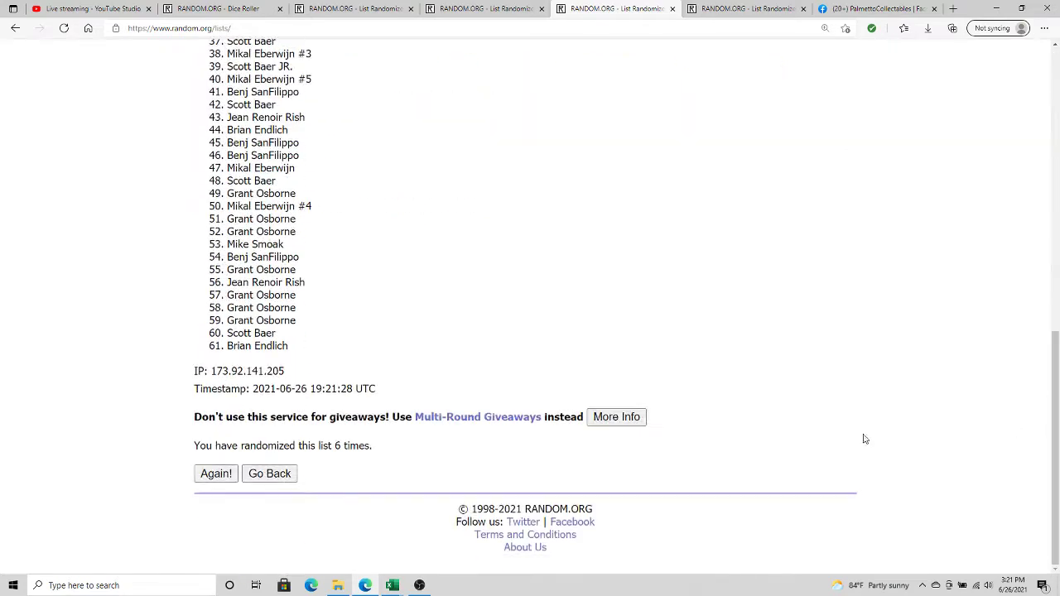
Step: Randomize the participant list once more and copy all 61 names in their new order
click(216, 474)
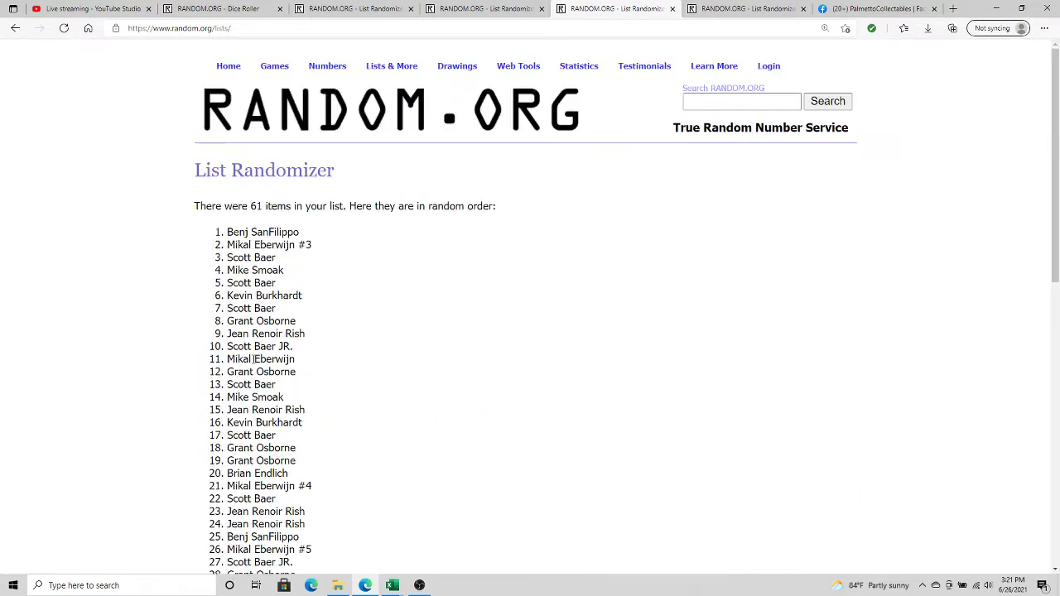
drag(228, 235, 303, 350)
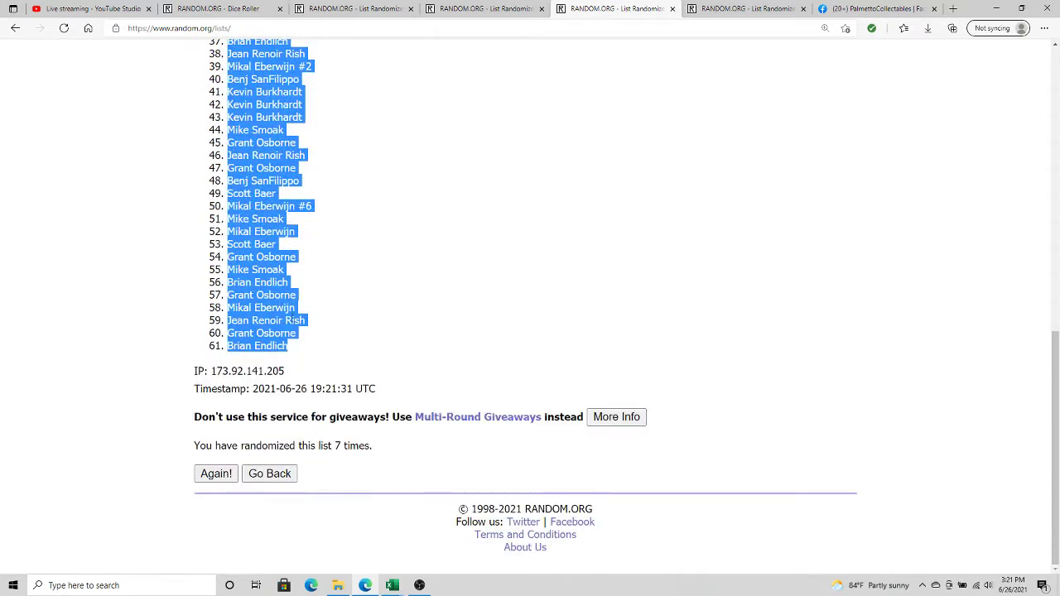
right_click(291, 315)
click(315, 322)
right_click(324, 342)
click(329, 353)
Step: Switch to the 20-21ChroniclesSoccer workbook in Excel and paste the names as plain text from cell A1 of the dump#4 sheet
mouse_move(391, 586)
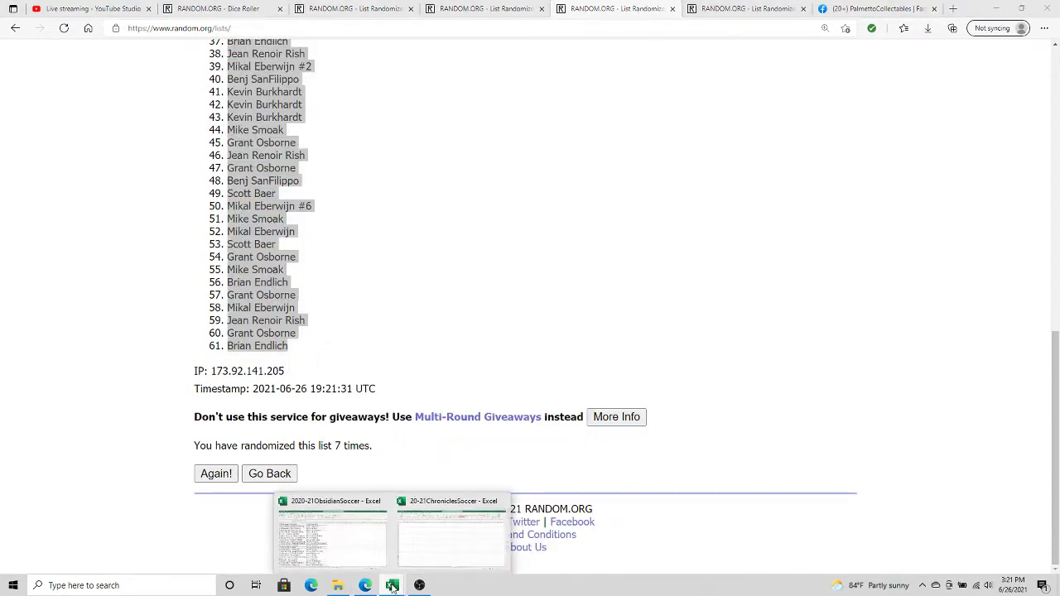
click(456, 503)
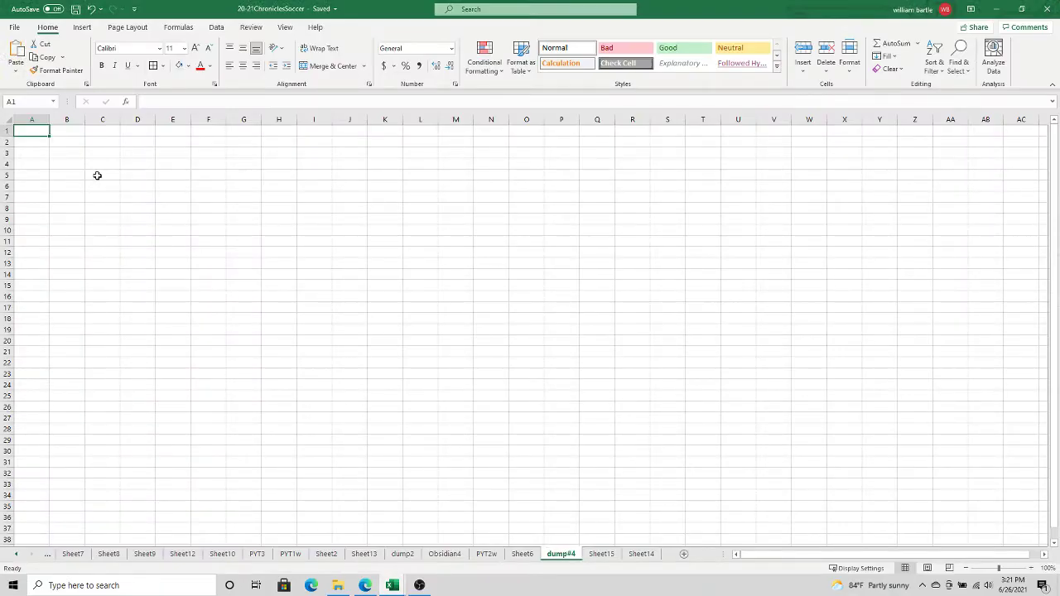
right_click(33, 132)
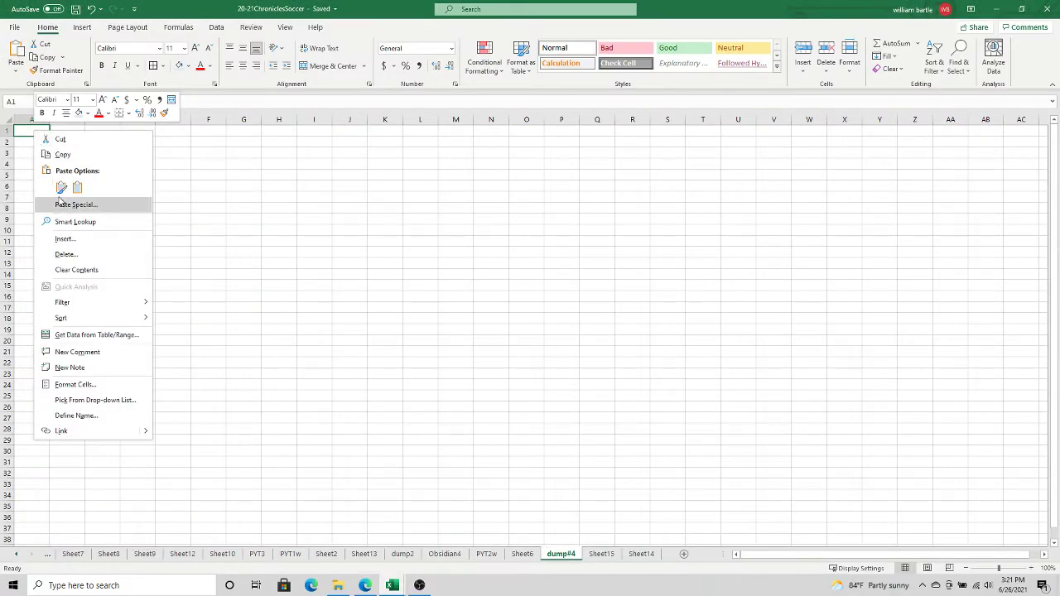
click(63, 206)
click(61, 150)
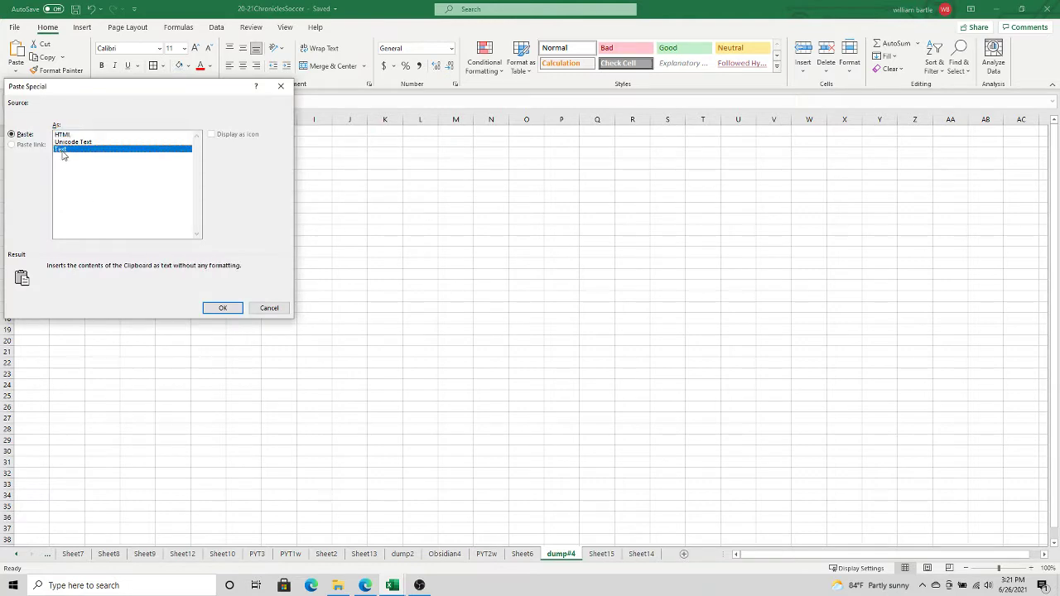
click(231, 312)
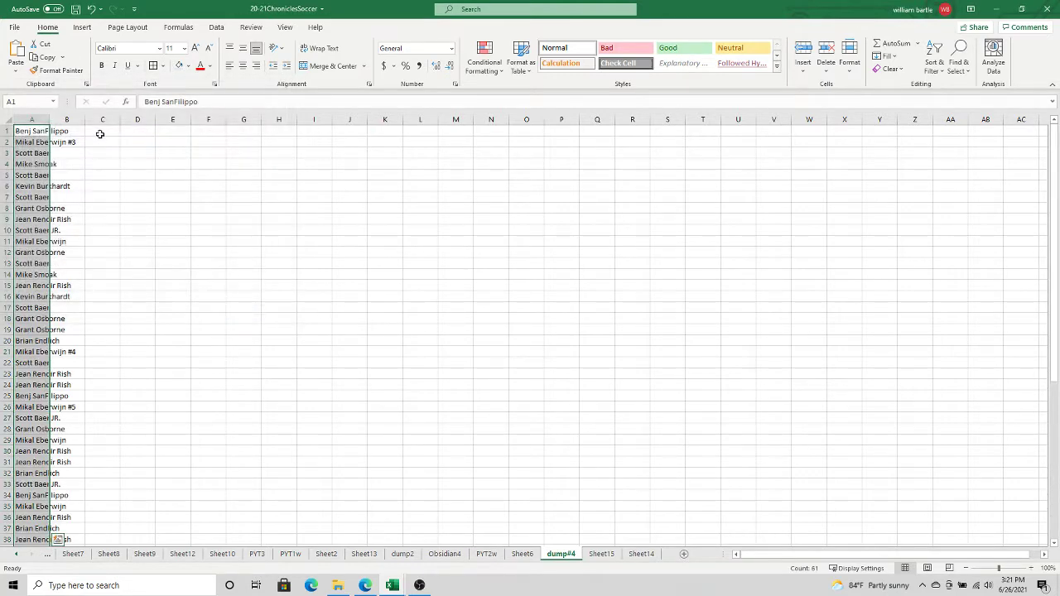
Step: Fit column A's width to the pasted names and check the list down to its last row
double_click(50, 120)
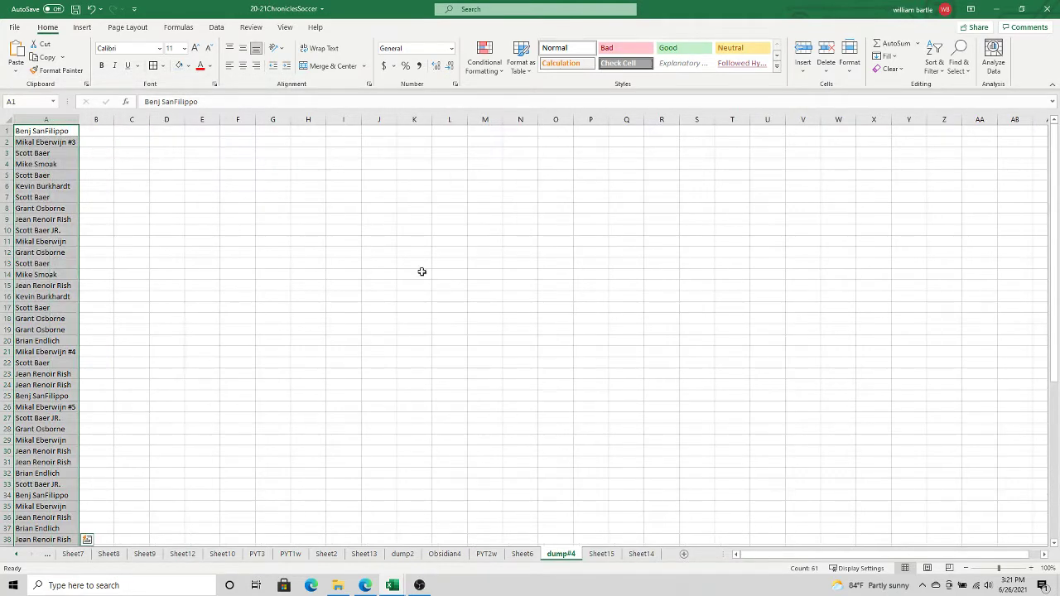
click(1031, 568)
click(1031, 568)
click(614, 424)
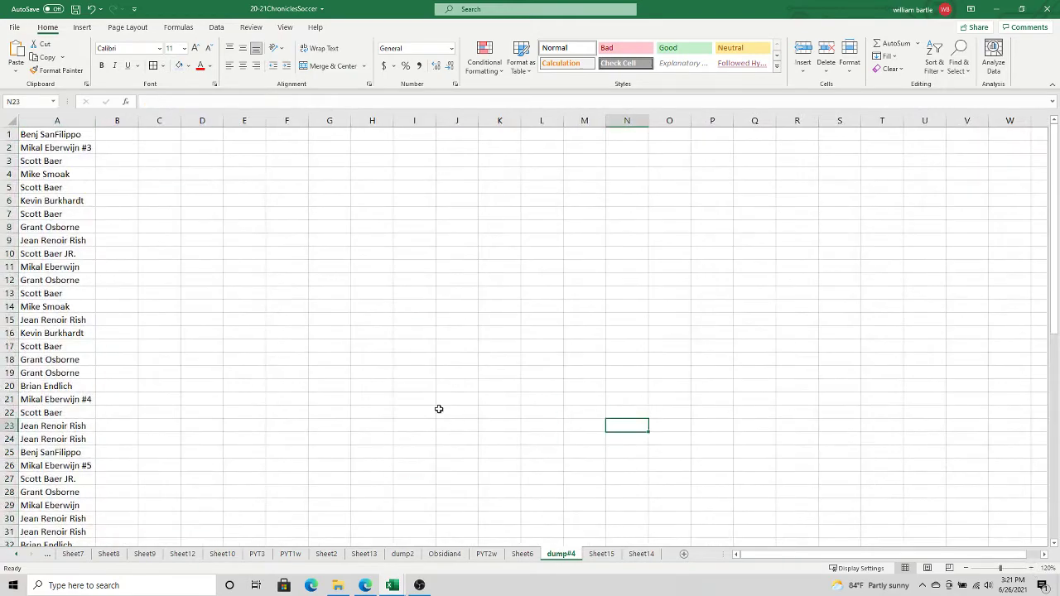
scroll(1057, 305, down, 1)
scroll(1035, 522, down, 8)
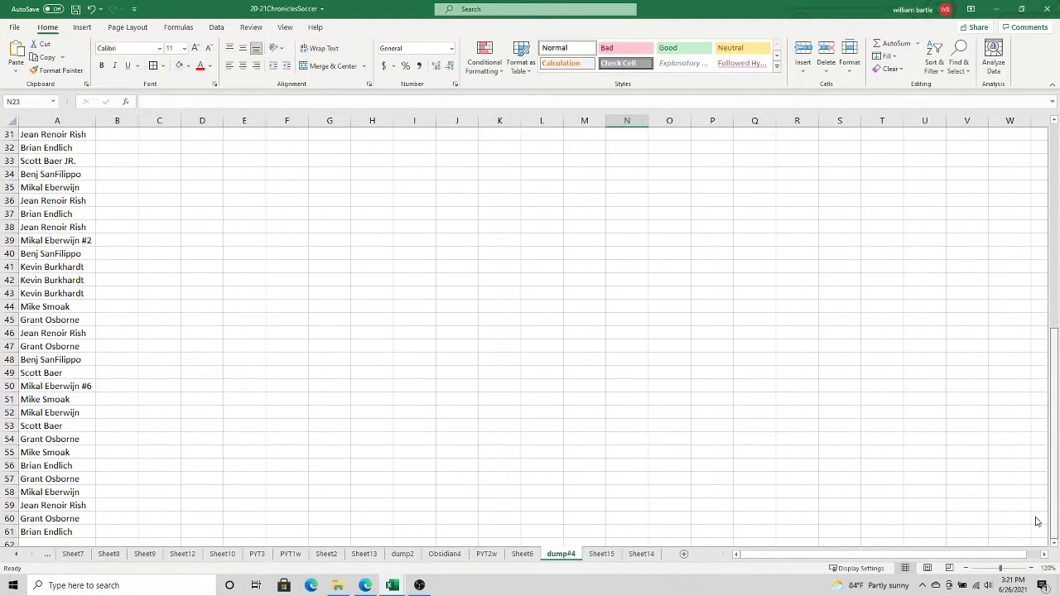
scroll(1035, 522, up, 10)
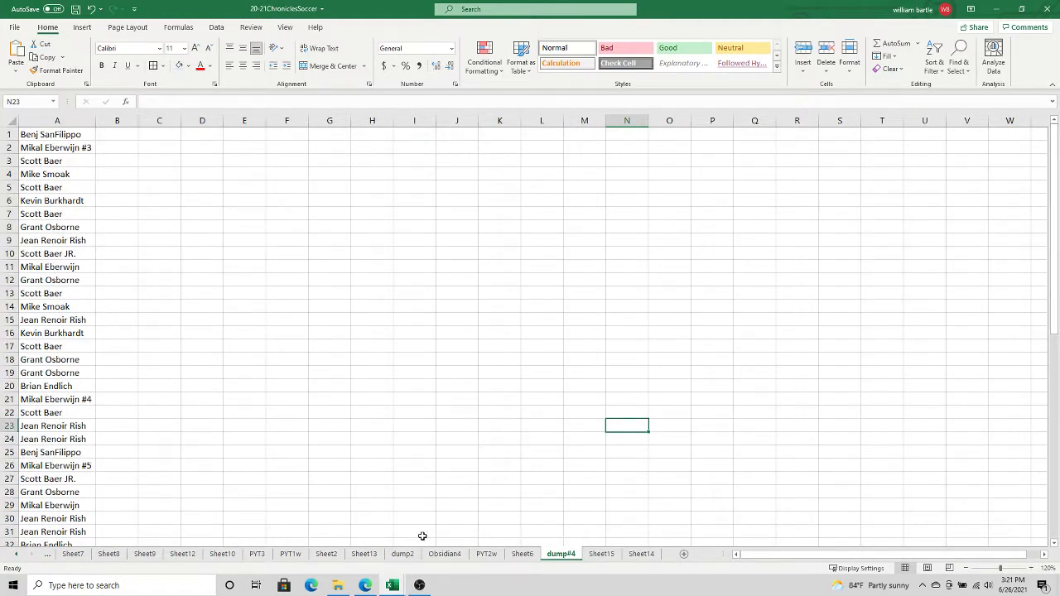
Step: Switch to the browser and review the Chronicles PYT #4 and Obsidian 1 Hobby box entries in the other List Randomizer form
click(364, 585)
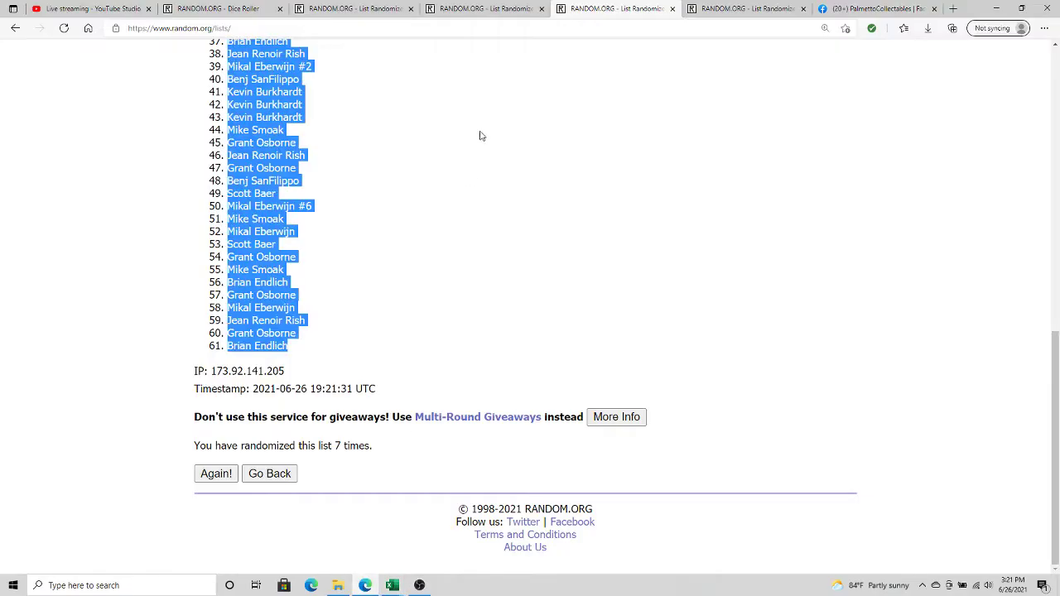
click(729, 9)
drag(568, 345, 557, 362)
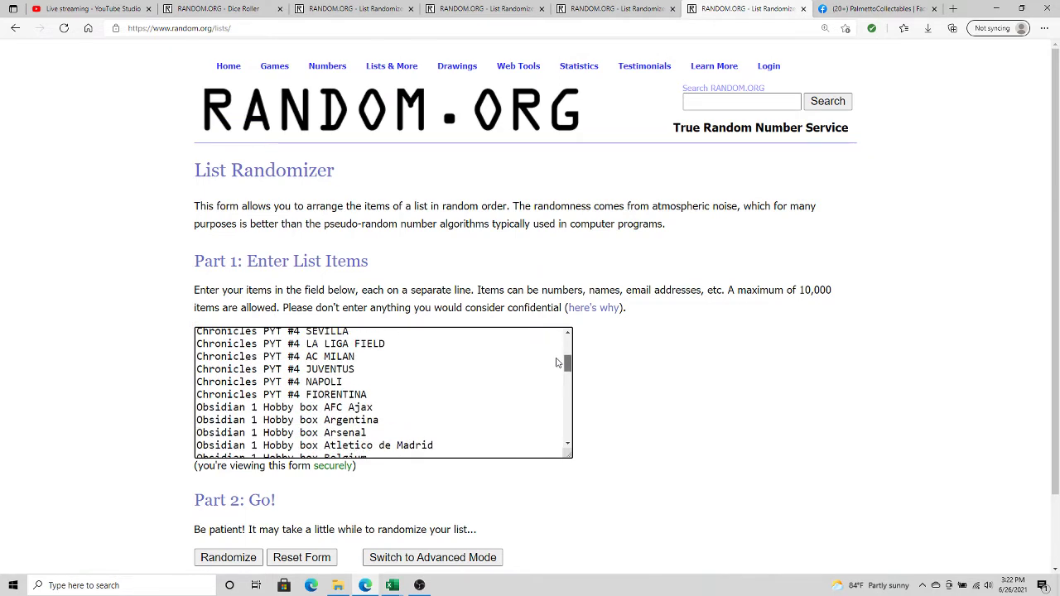
drag(556, 362, 557, 361)
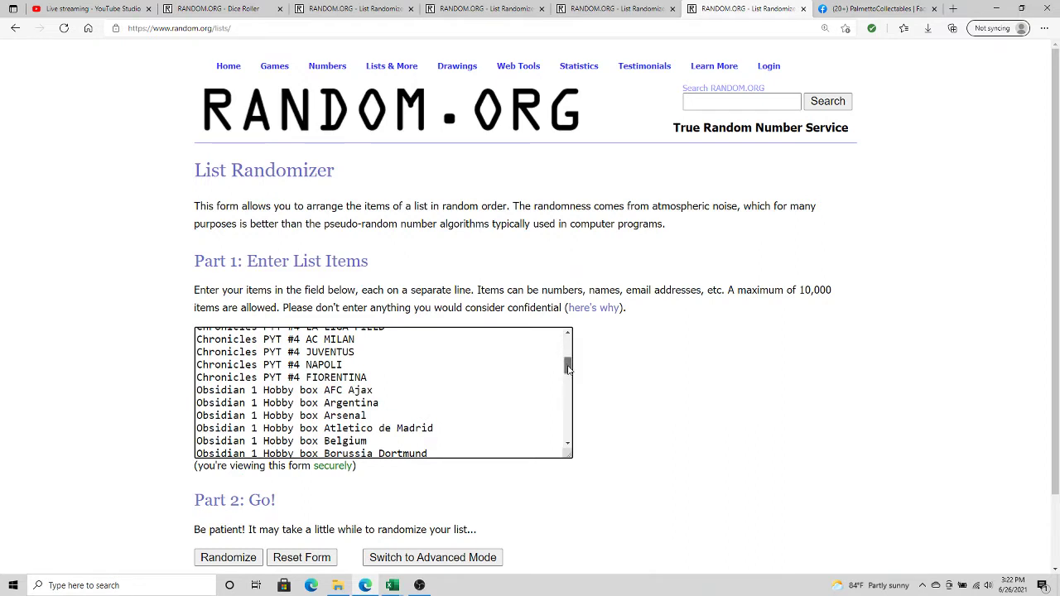
drag(568, 369, 580, 315)
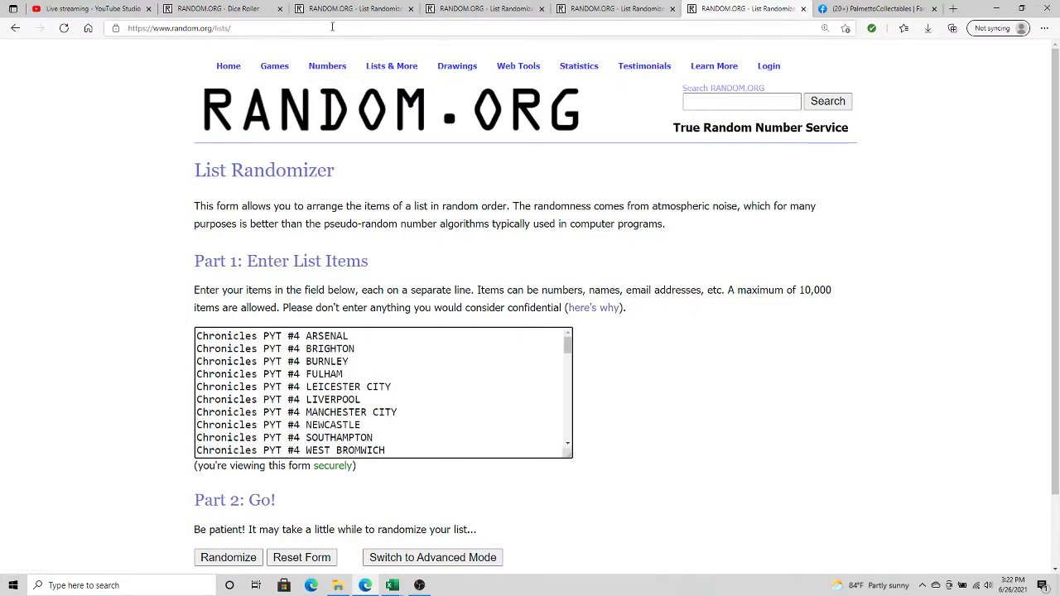
click(246, 12)
click(742, 10)
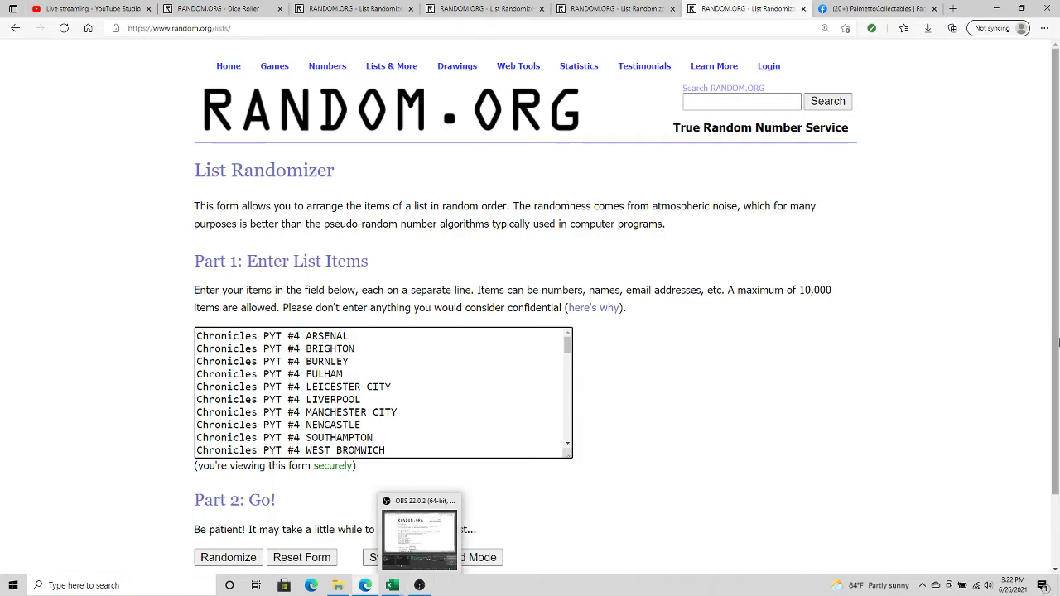
Step: Randomize the list of Chronicles PYT #4 and Obsidian 1 Hobby box teams seven times in a row
scroll(1058, 342, down, 1)
click(228, 473)
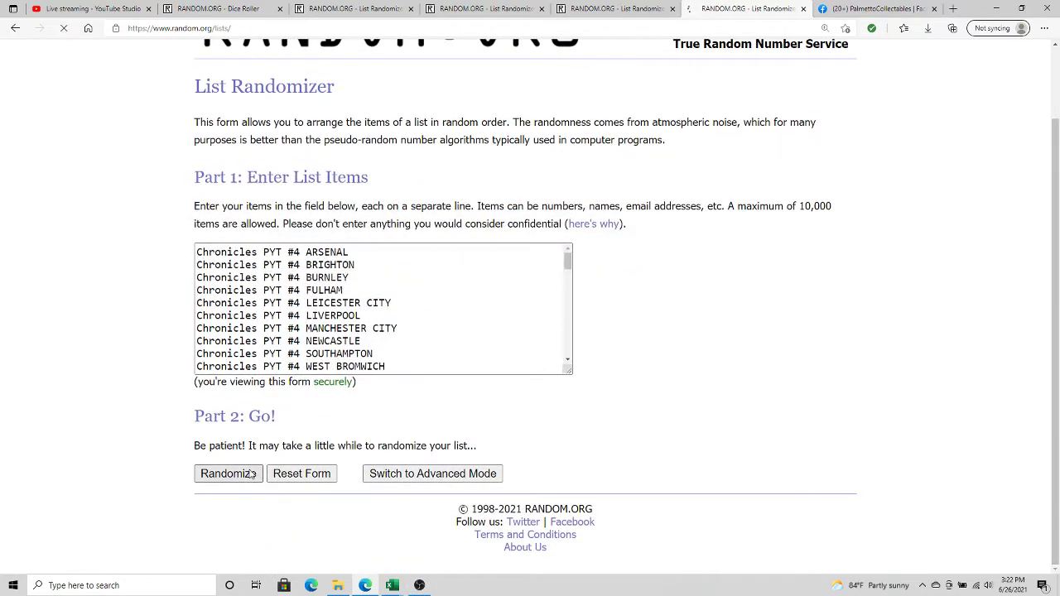
scroll(261, 441, down, 6)
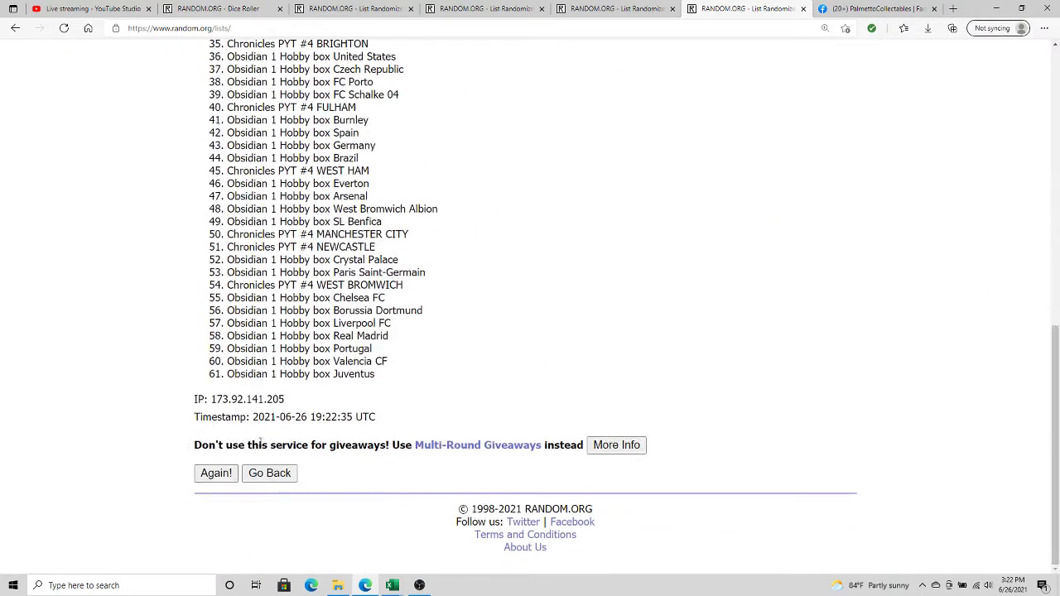
click(216, 473)
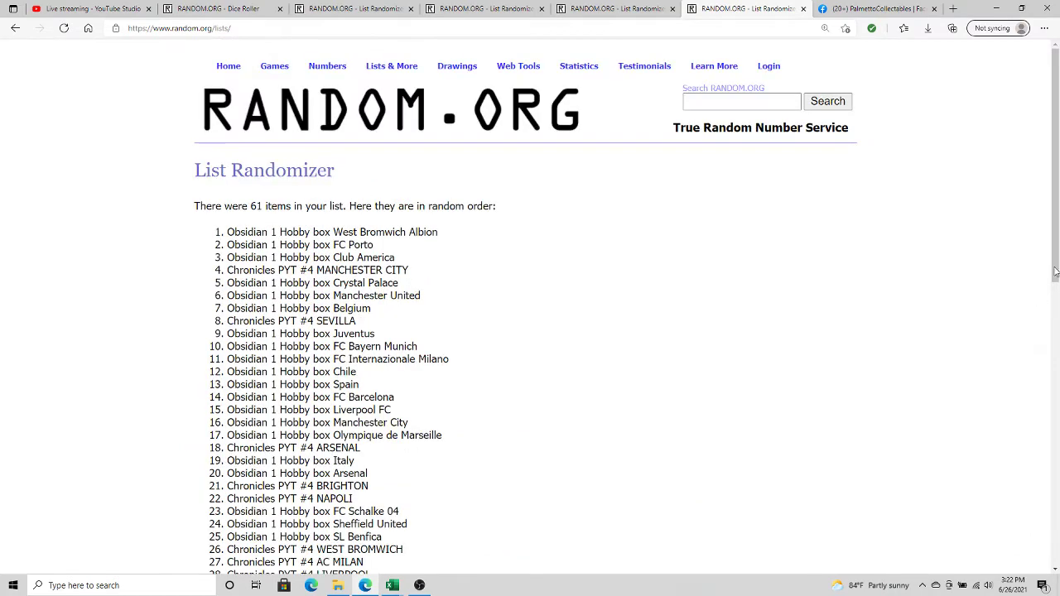
scroll(1055, 272, down, 8)
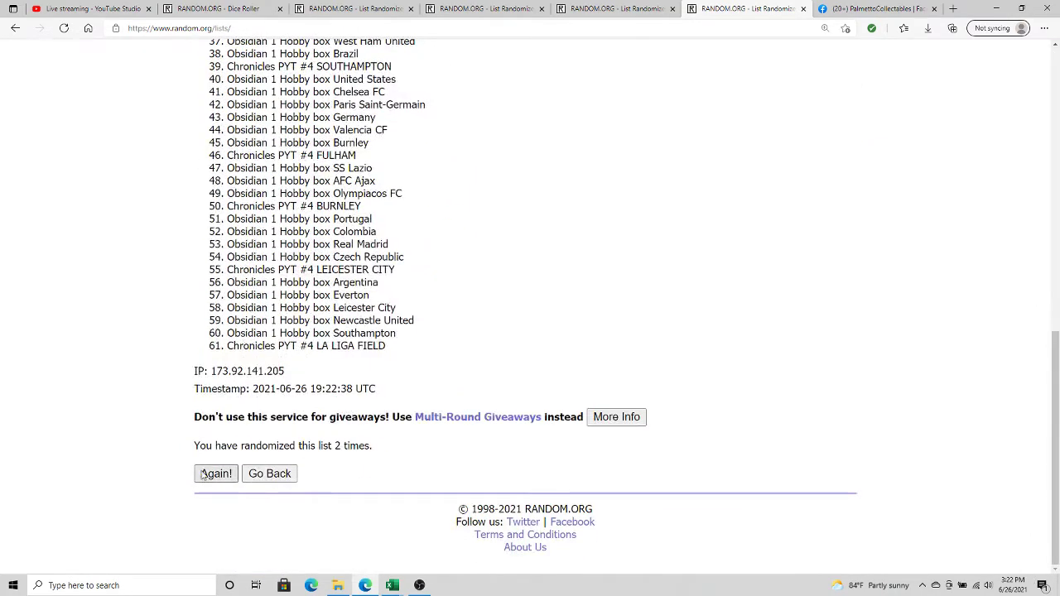
click(202, 473)
scroll(943, 291, down, 8)
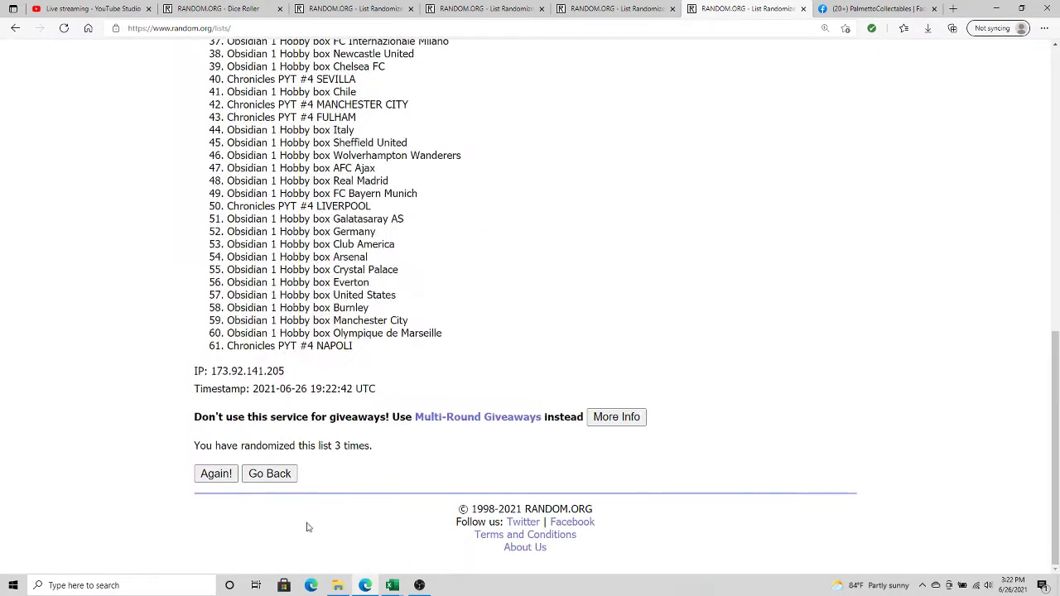
click(216, 473)
scroll(815, 548, down, 8)
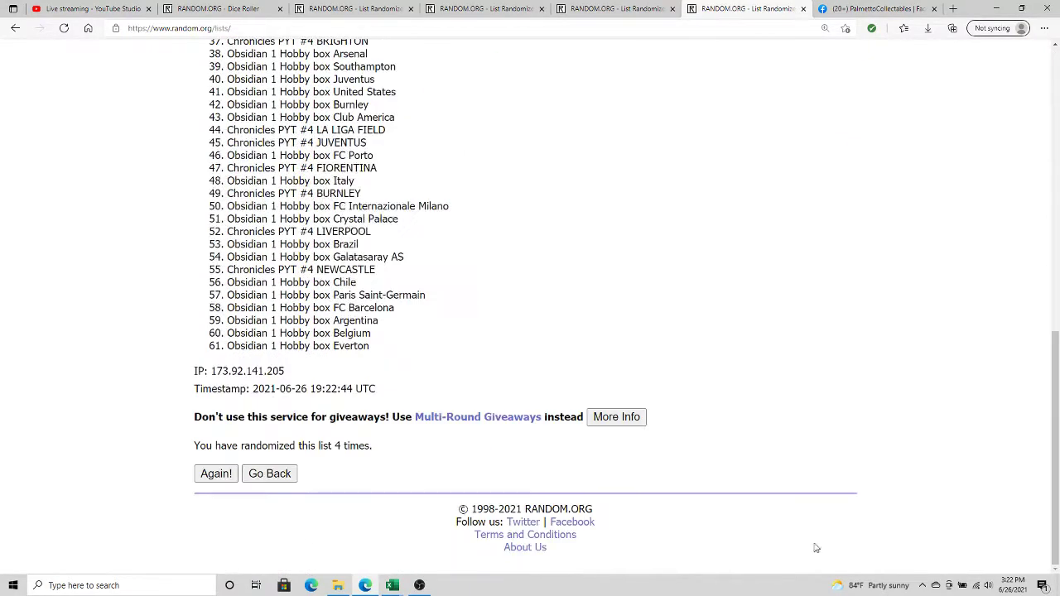
click(216, 475)
scroll(281, 472, down, 8)
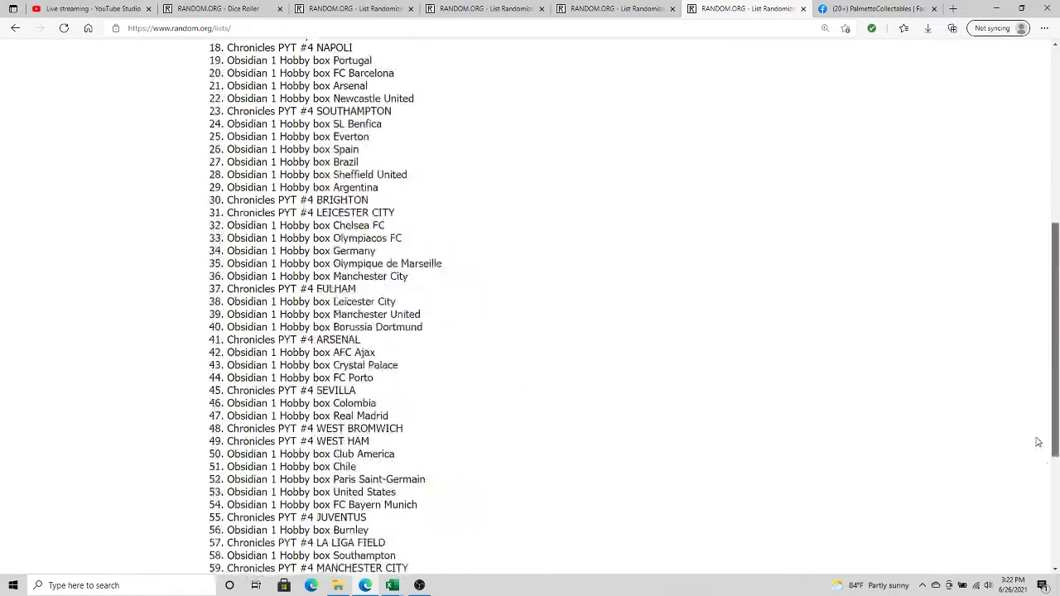
click(214, 473)
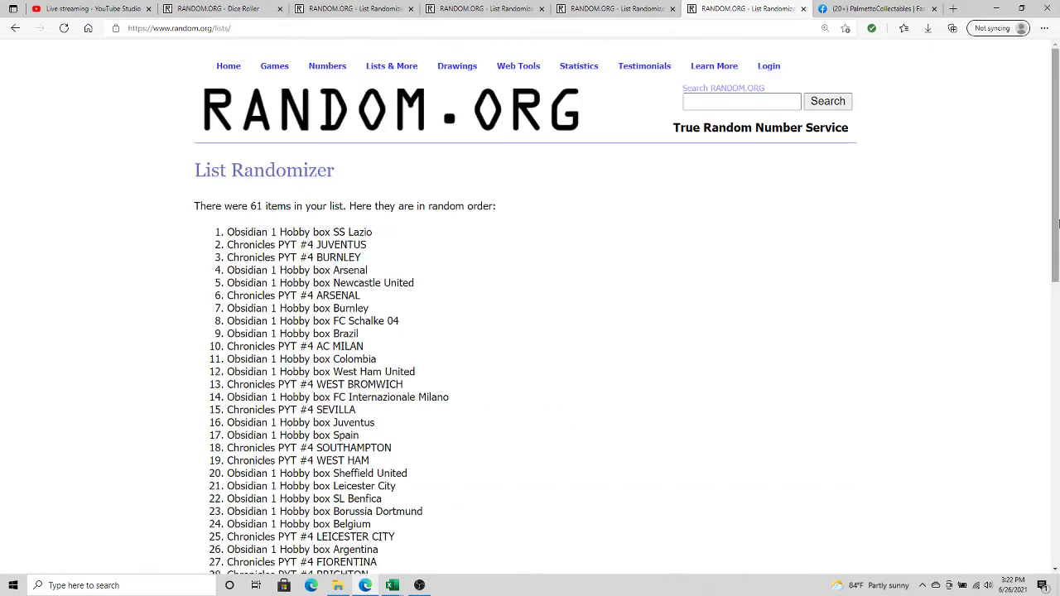
scroll(1026, 509, down, 8)
click(234, 472)
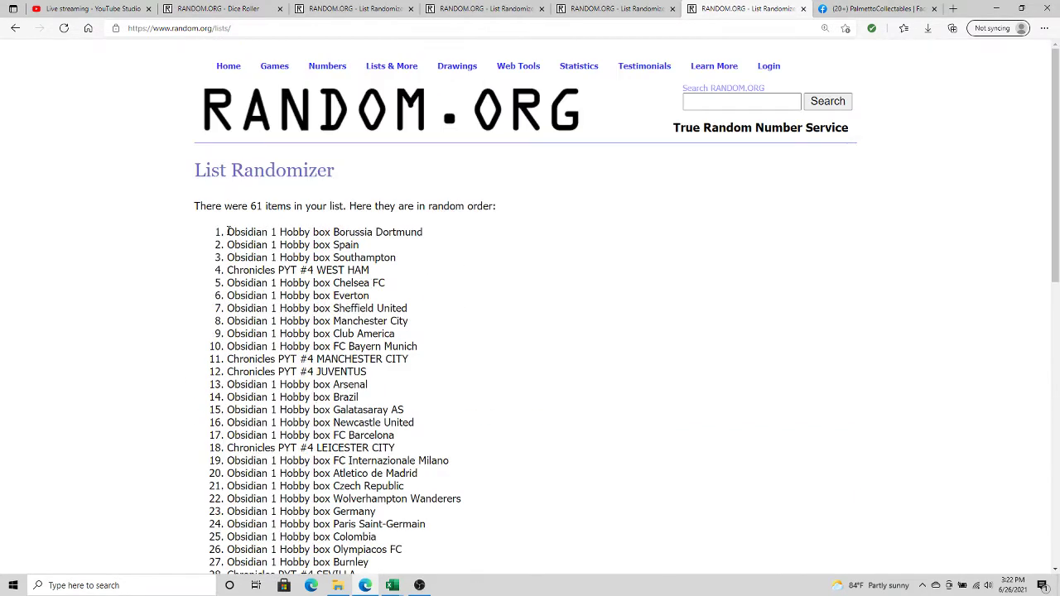
Step: Copy all 61 team entries from the final randomized list
drag(228, 233, 398, 350)
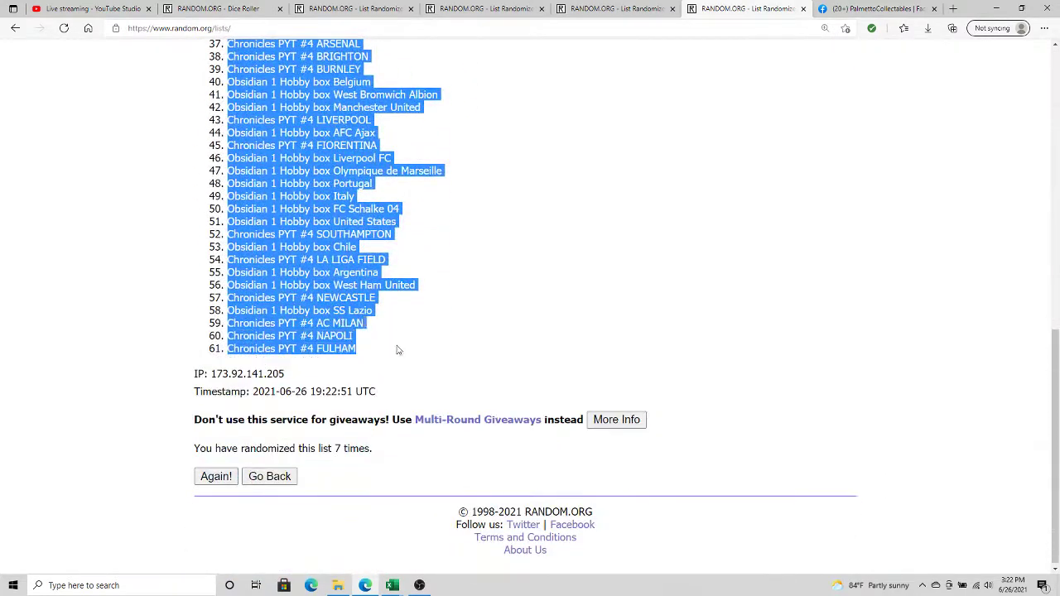
right_click(398, 343)
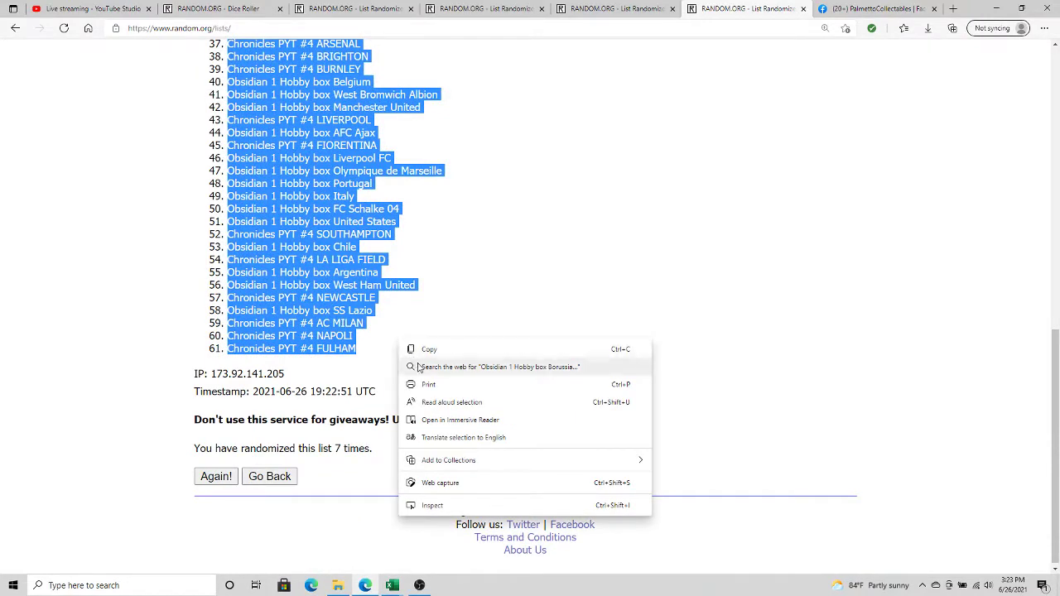
click(431, 350)
right_click(396, 327)
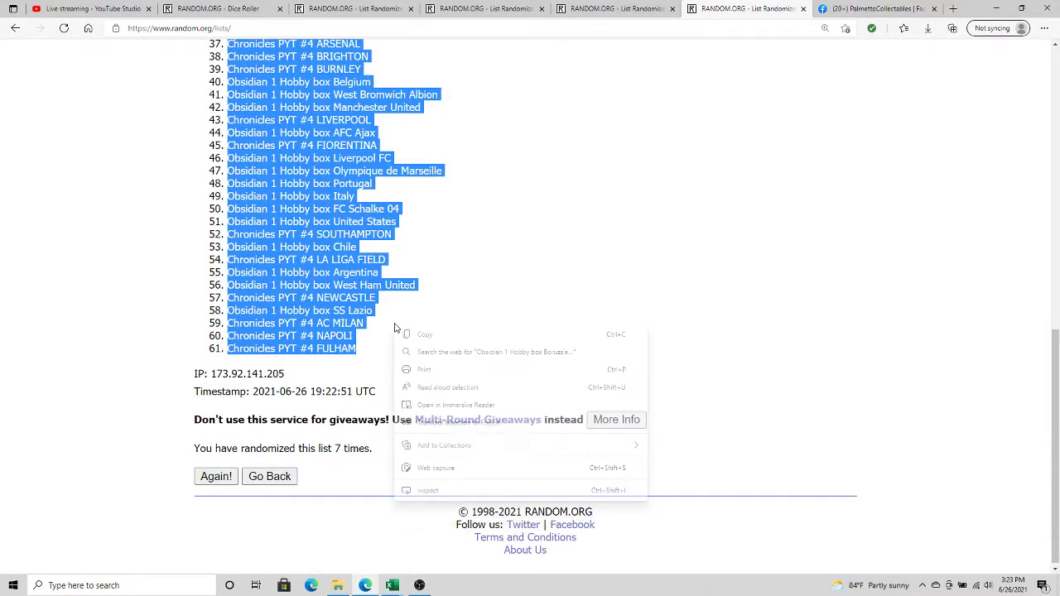
click(418, 340)
Step: Switch to the 20-21ChroniclesSoccer workbook in Excel and paste the teams as plain text beside the names, starting at cell B1
mouse_move(388, 588)
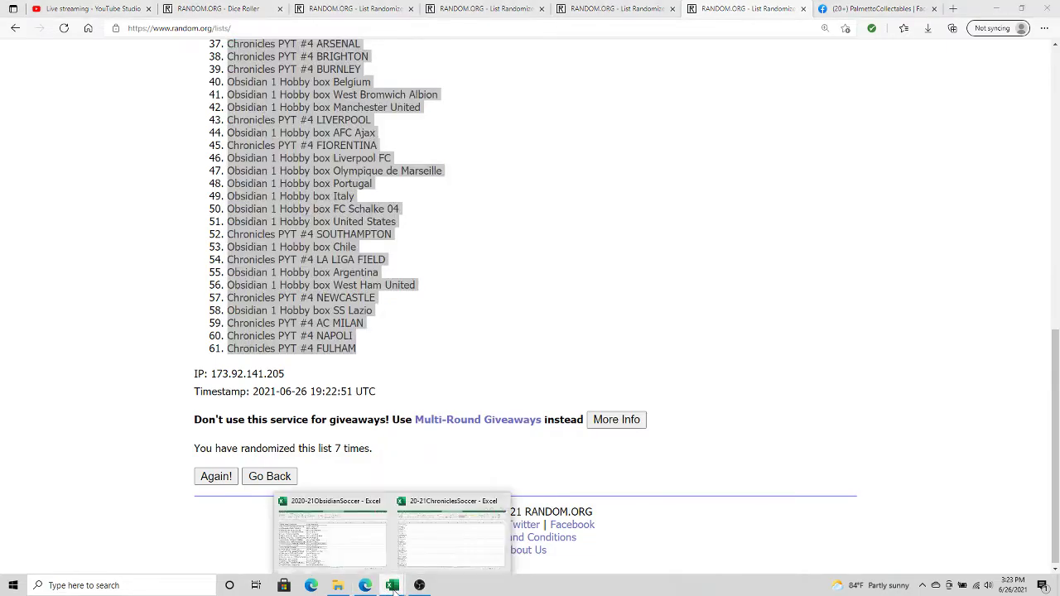
click(445, 516)
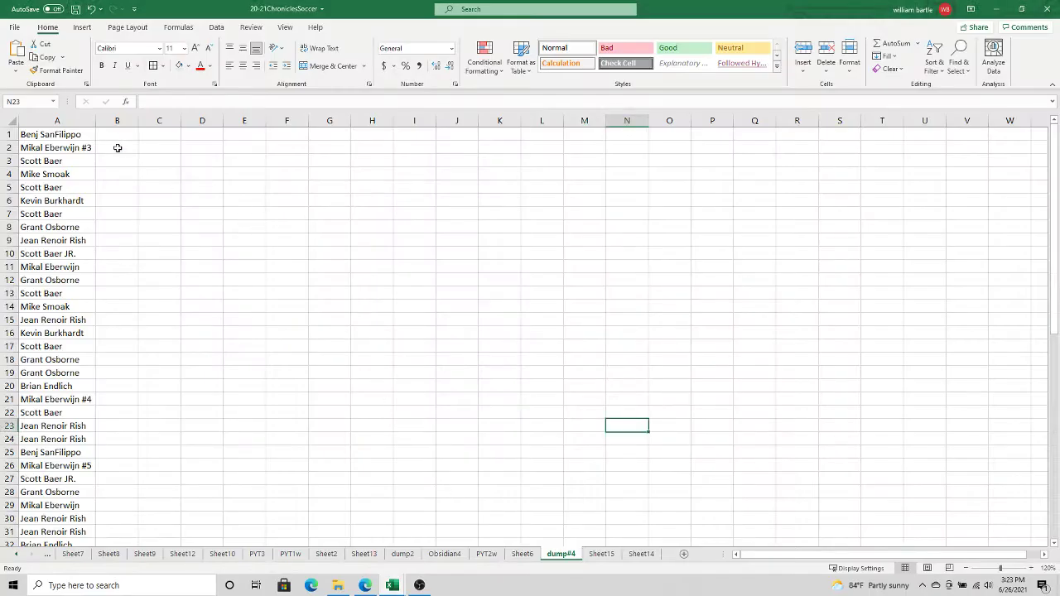
click(115, 133)
right_click(114, 133)
click(154, 208)
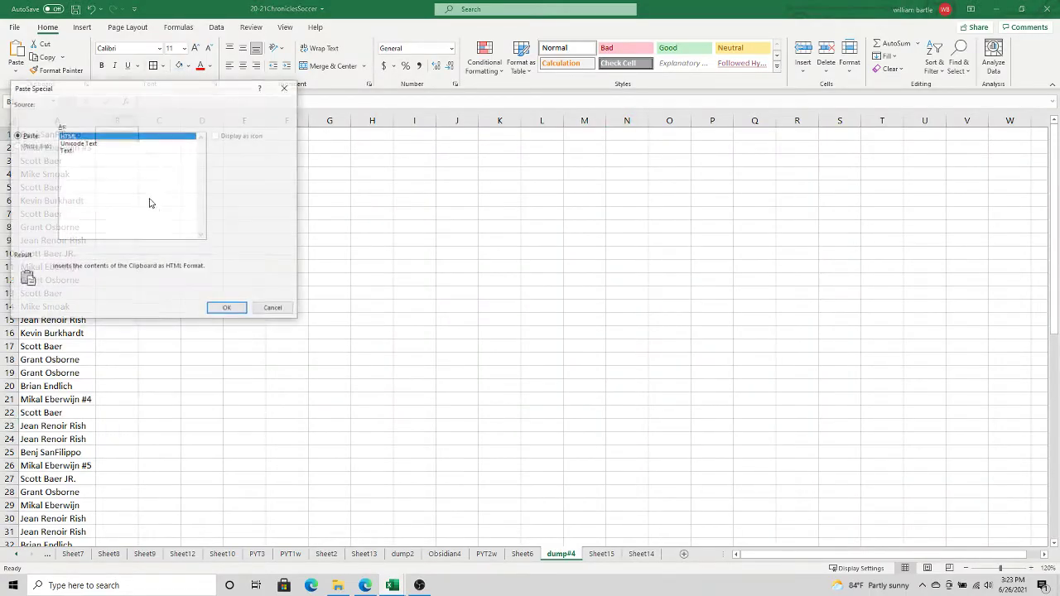
click(66, 150)
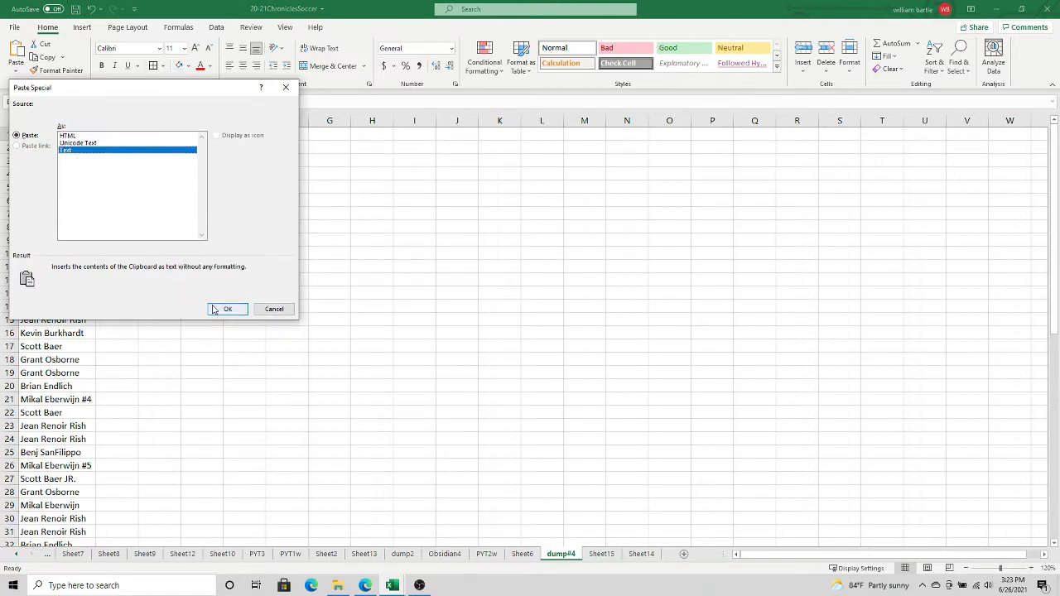
click(213, 308)
click(211, 305)
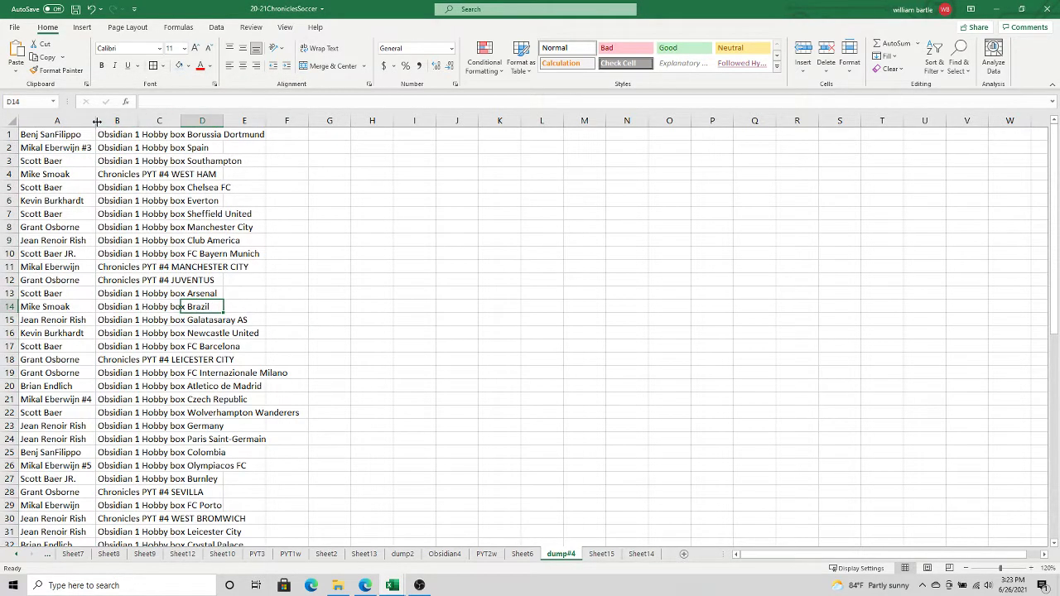
Step: Fit column B's width to the team entries and enlarge the sheet to 130%
double_click(137, 121)
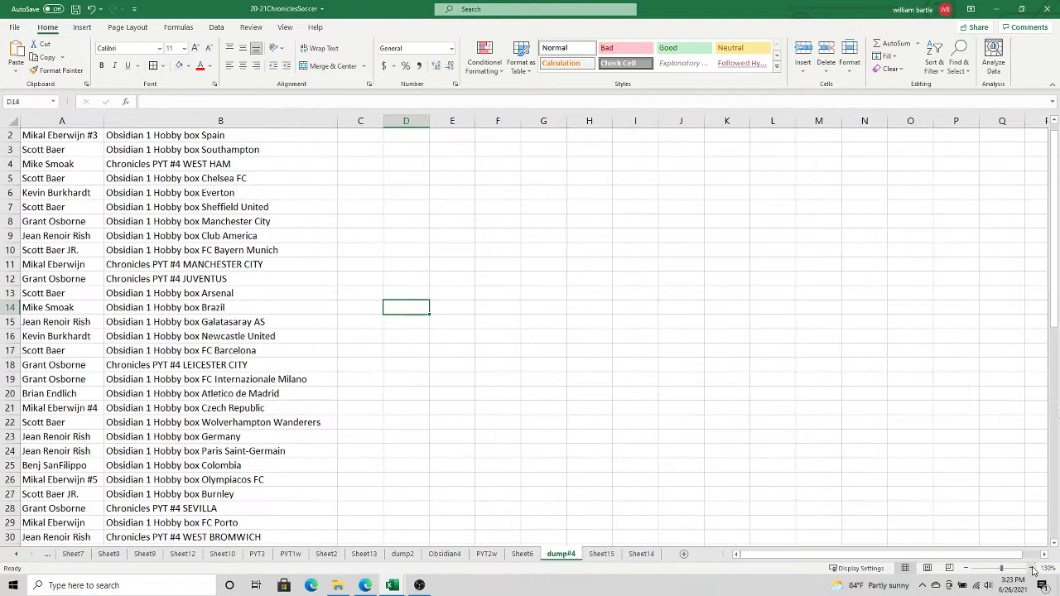
click(1031, 568)
scroll(1057, 314, up, 1)
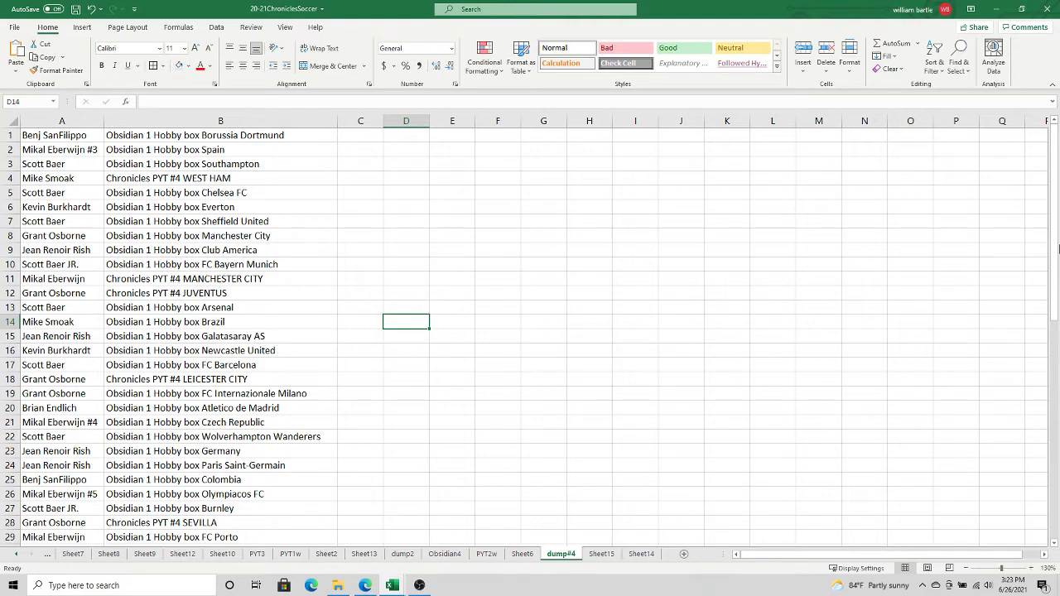
Step: Review the paired participant and team rows from row 1 through row 61 of the dump#4 sheet
scroll(1058, 222, down, 1)
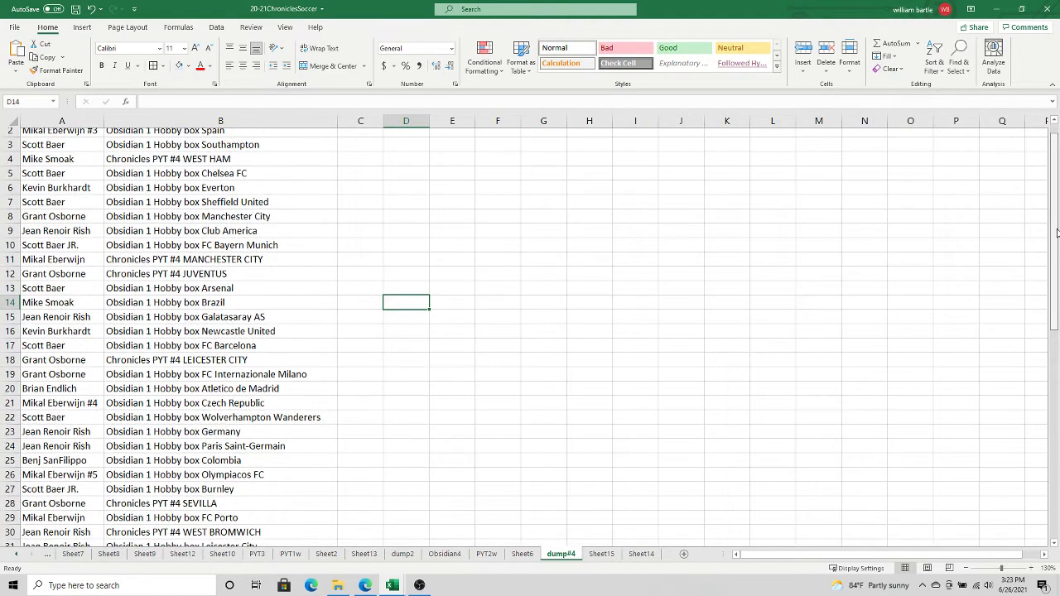
scroll(1057, 234, down, 1)
scroll(1057, 236, down, 1)
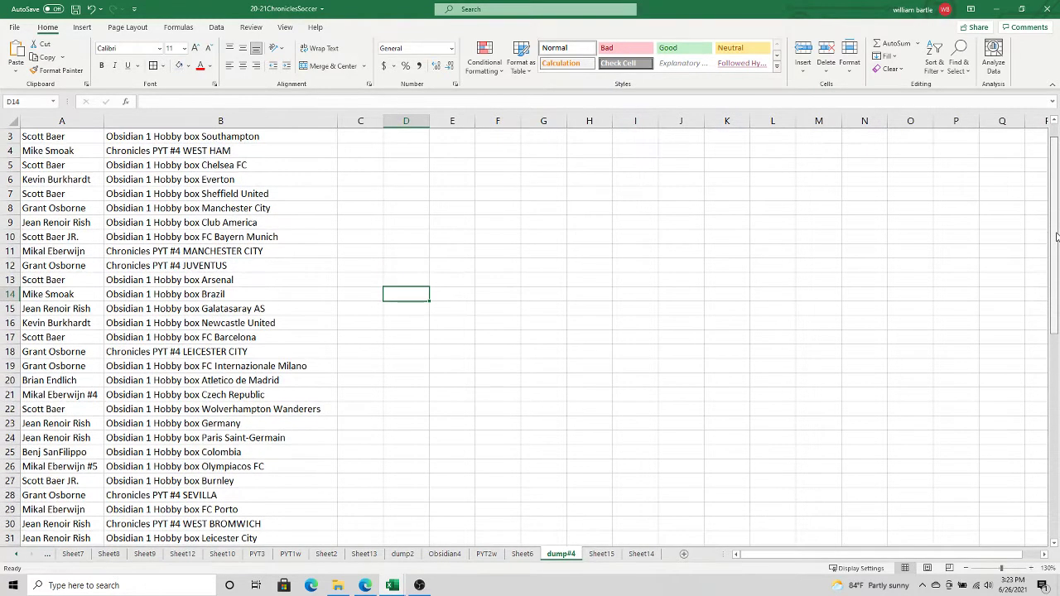
scroll(1057, 242, down, 1)
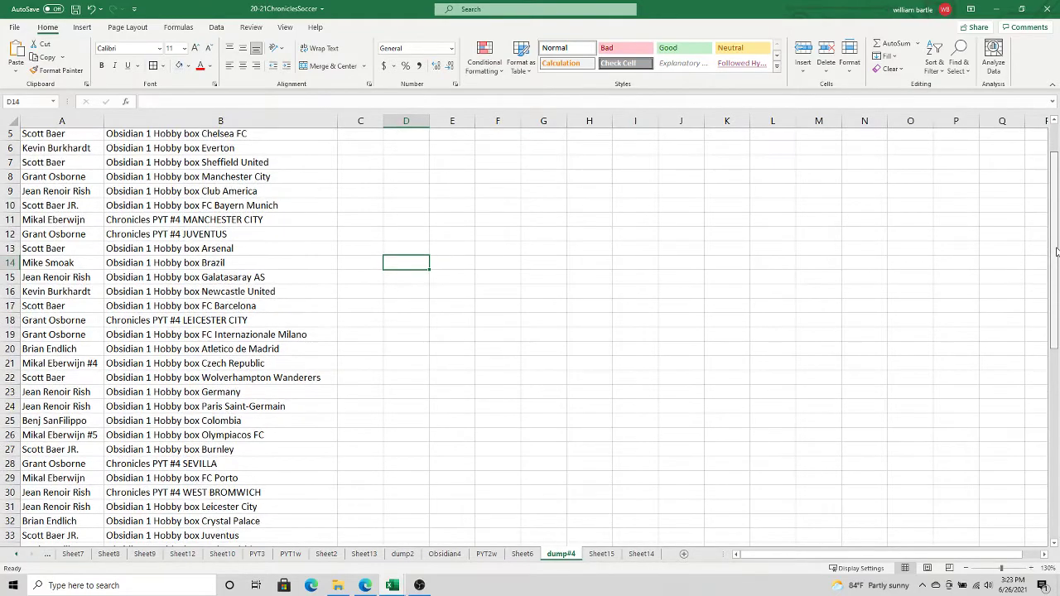
drag(1057, 251, 1056, 279)
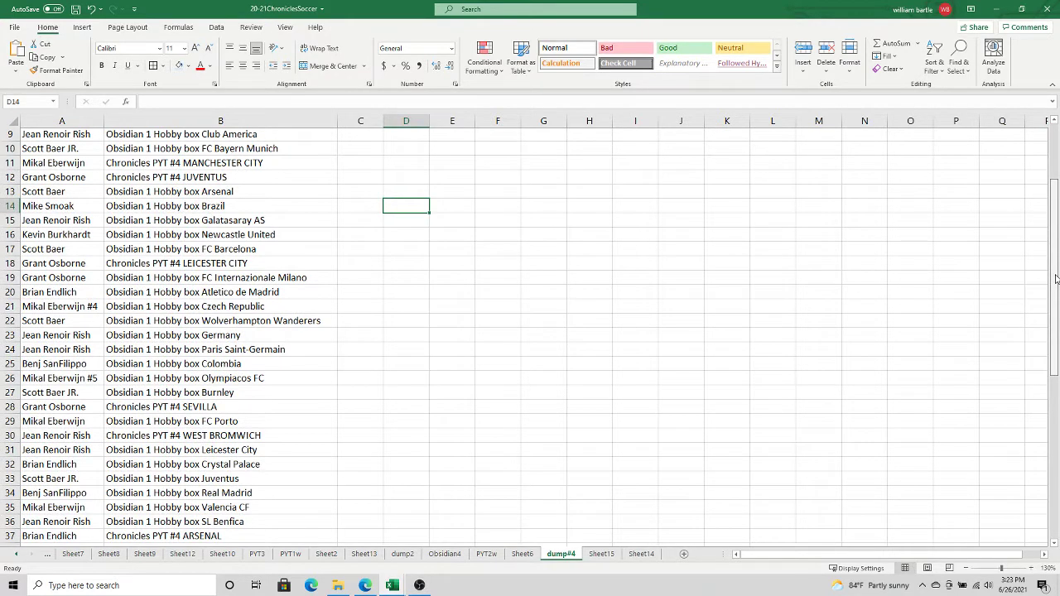
drag(1056, 279, 1054, 328)
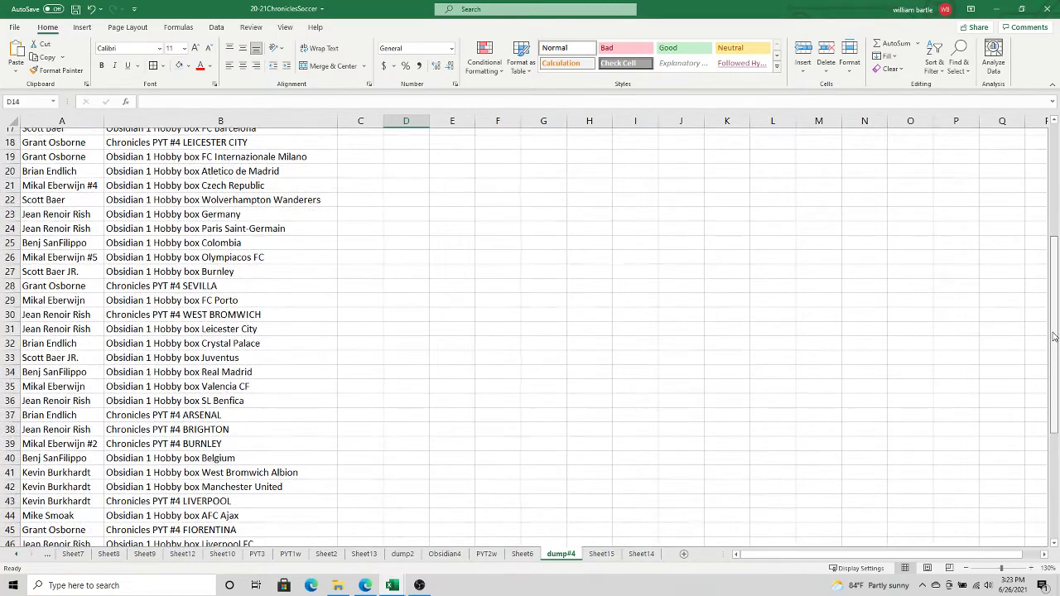
drag(1054, 340, 1057, 441)
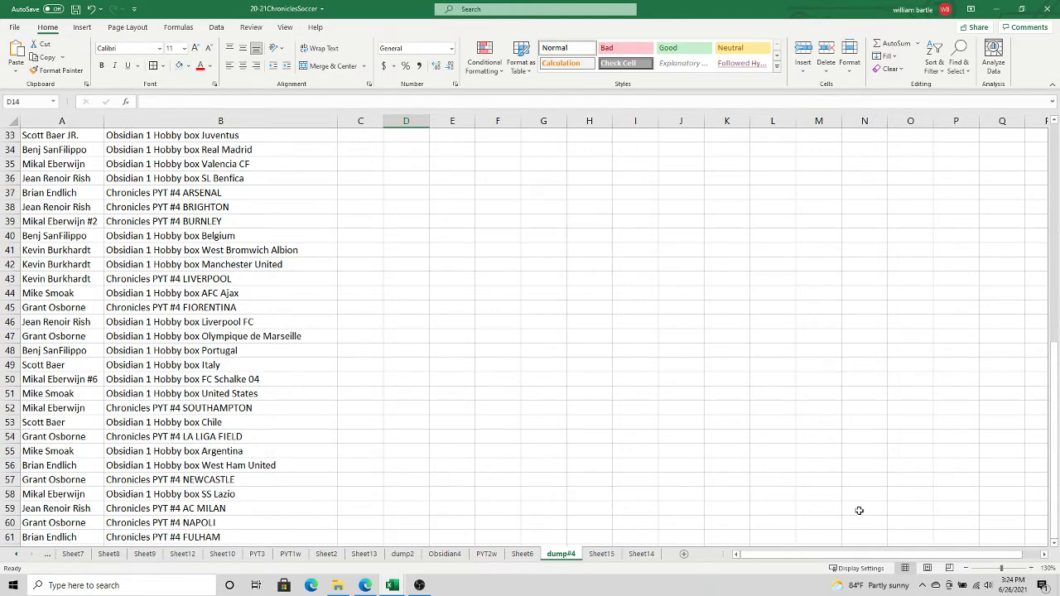
drag(1054, 448, 1054, 225)
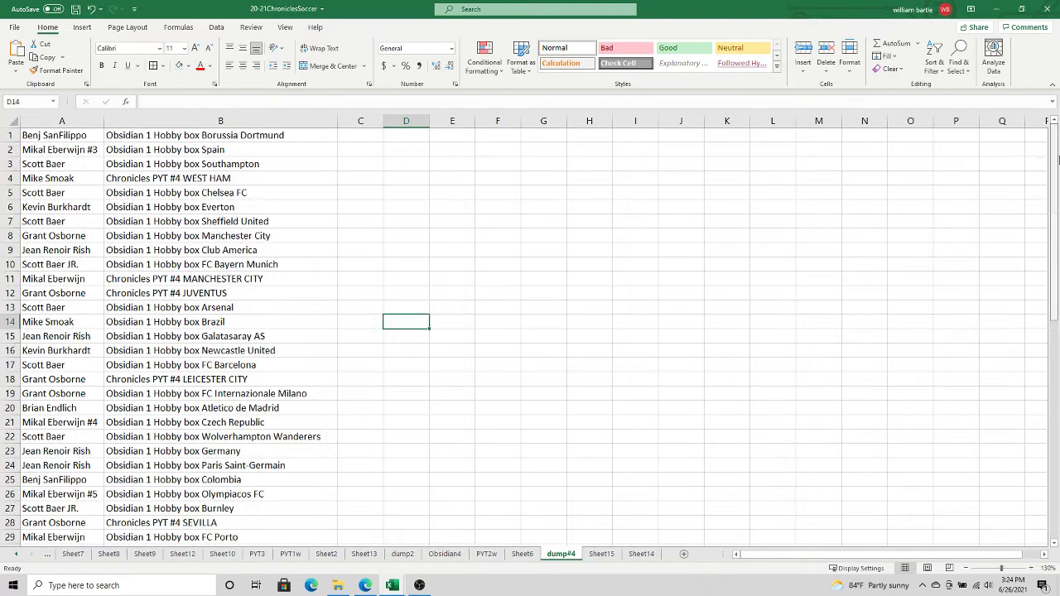
Step: Sort the name and team rows in columns A and B by Column B, A to Z
click(69, 134)
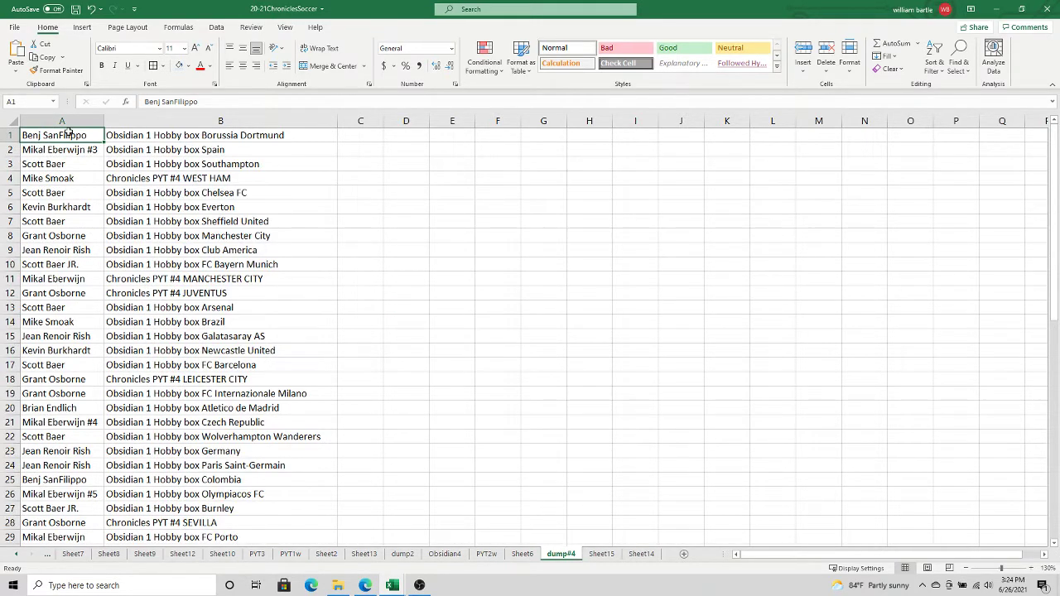
key(ctrl+shift+Right)
key(ctrl+shift+Down)
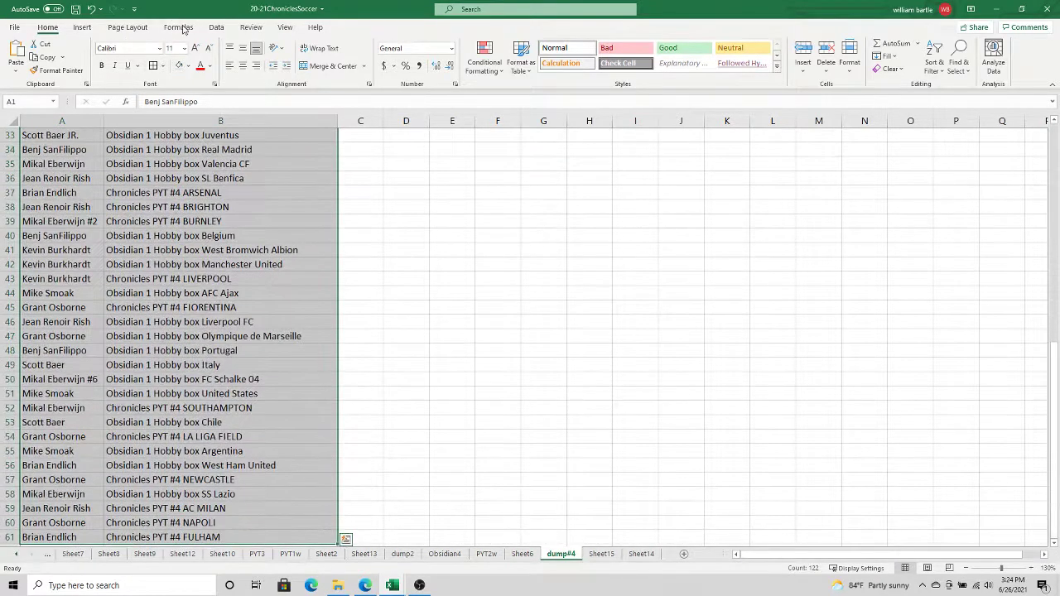
click(216, 26)
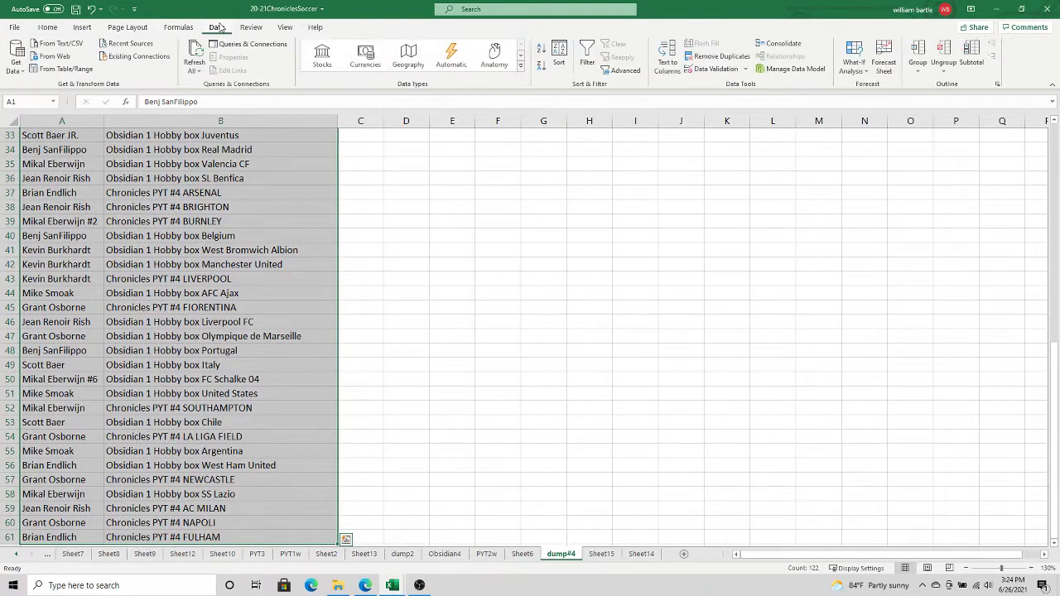
click(559, 56)
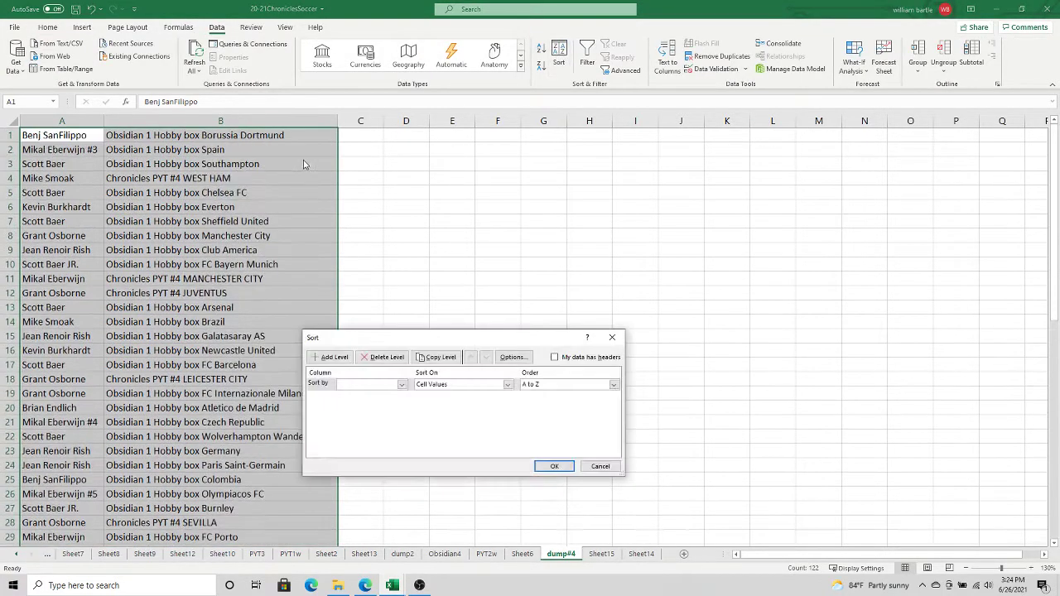
click(401, 384)
click(356, 399)
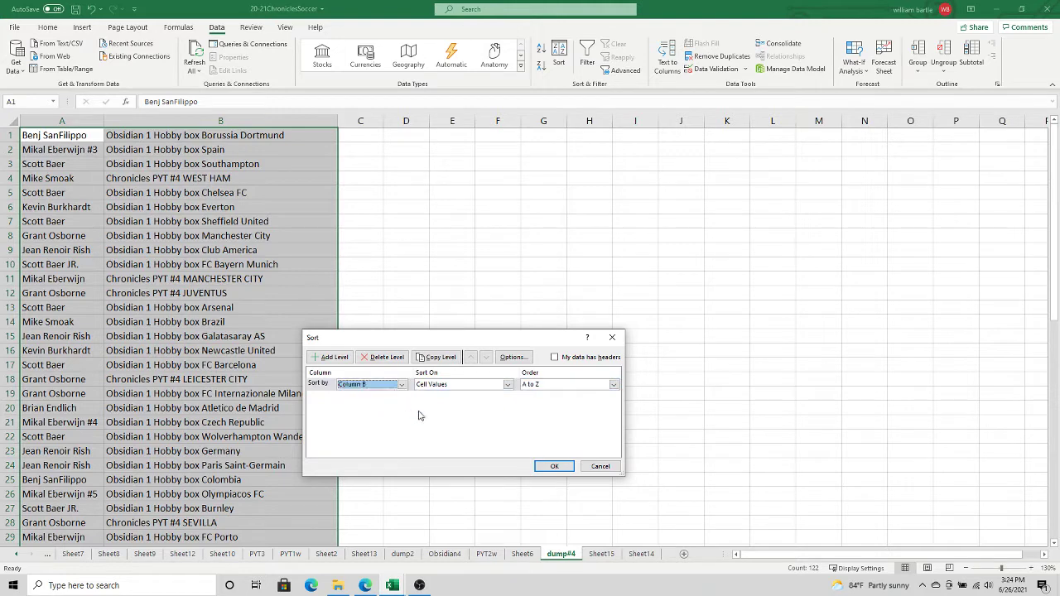
click(535, 469)
click(291, 337)
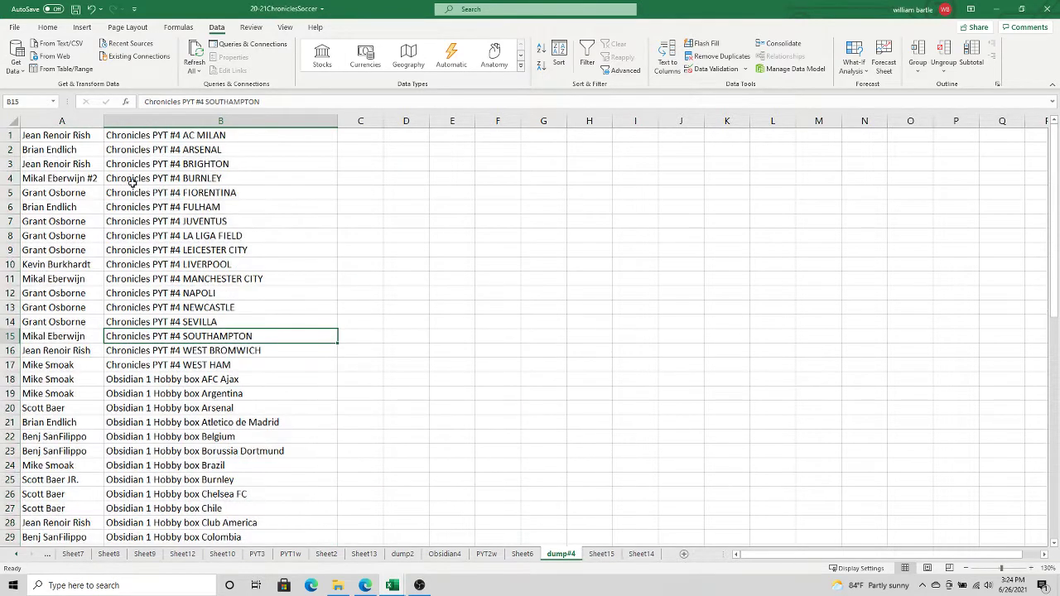
Step: Copy the Chronicles PYT #4 rows A1:B17 and paste them with Paste Special All into Sheet15 starting at cell A36
drag(88, 139, 194, 362)
right_click(194, 362)
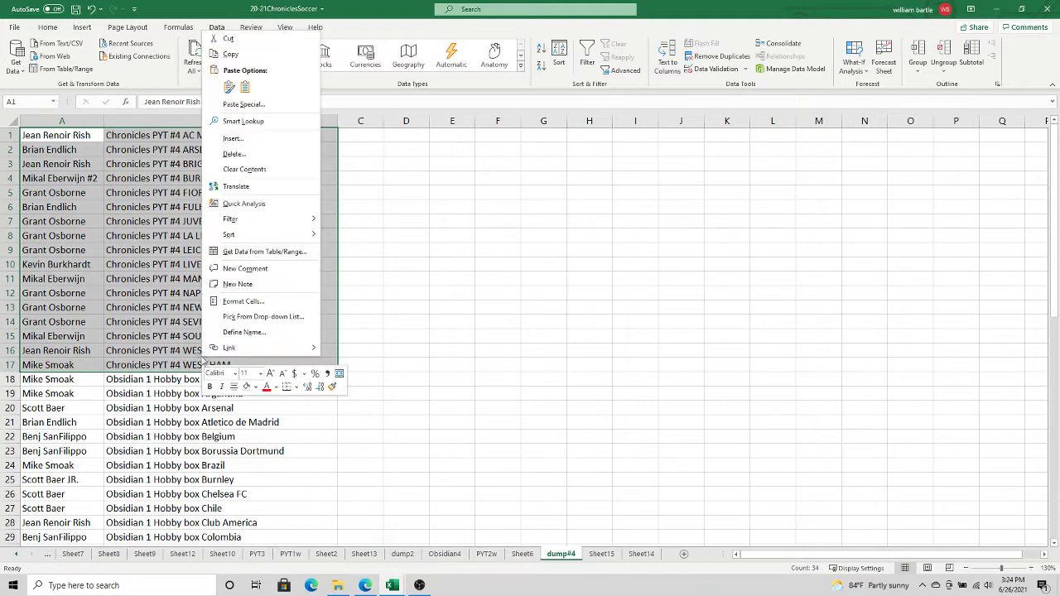
click(236, 52)
click(636, 556)
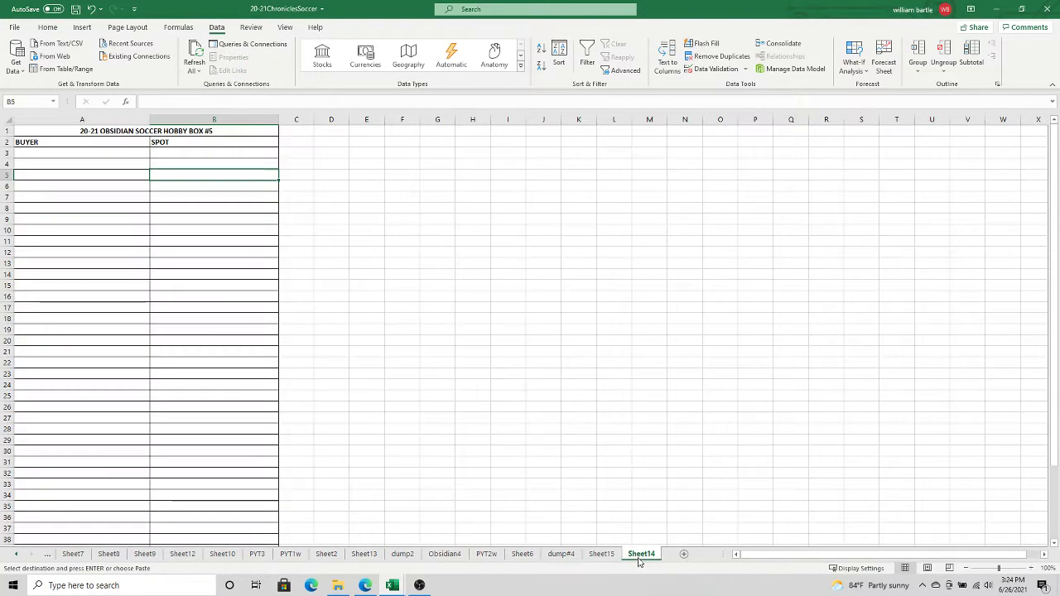
click(603, 555)
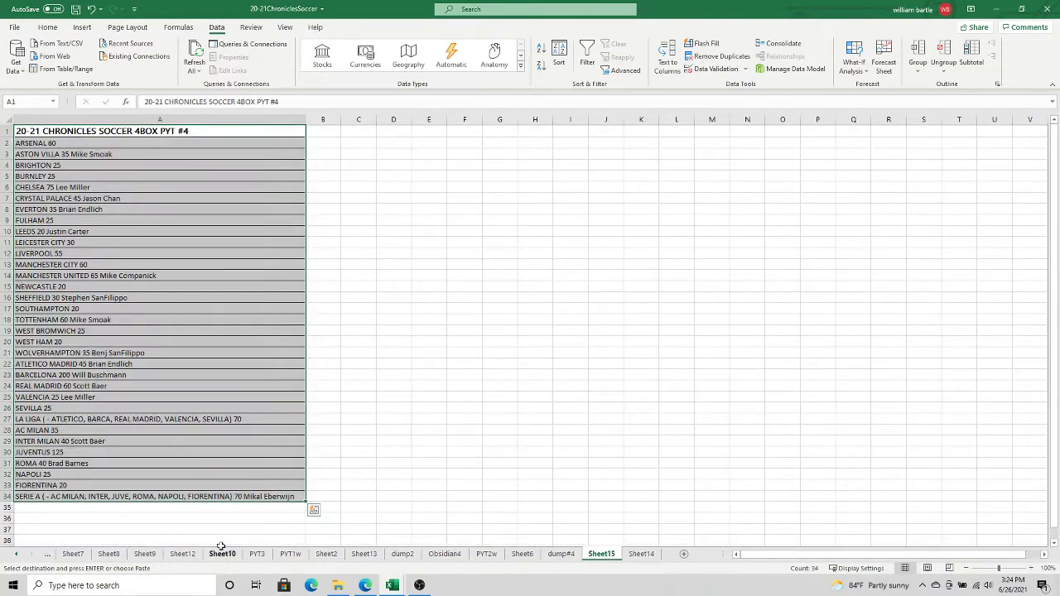
right_click(165, 518)
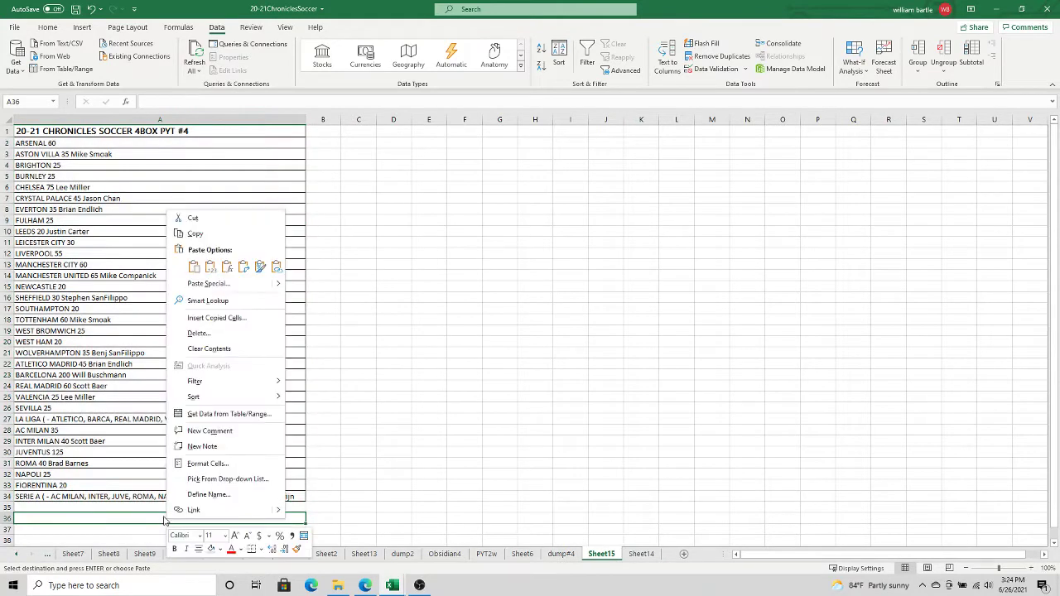
click(181, 286)
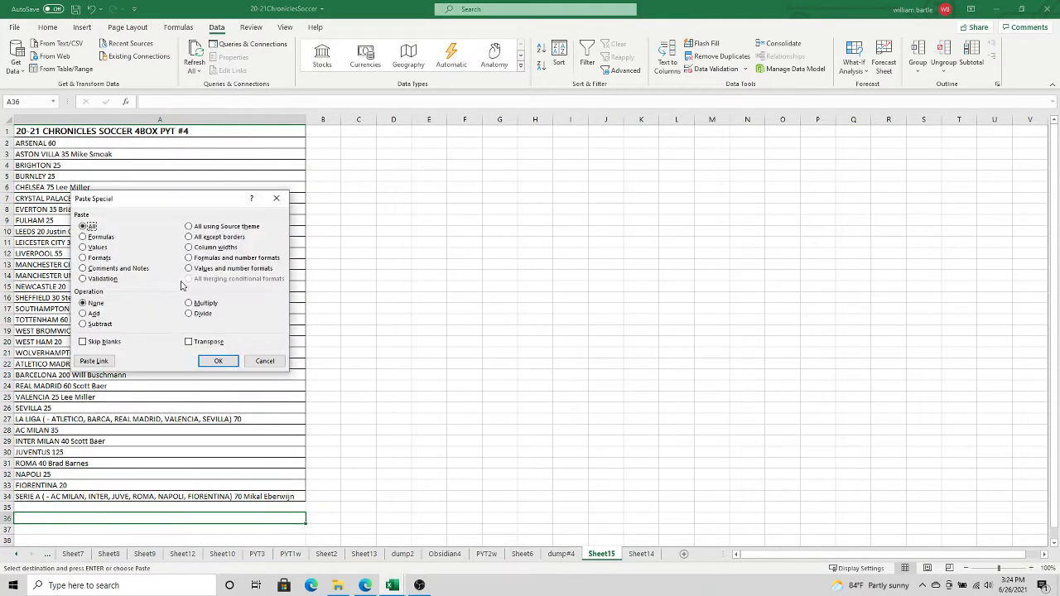
click(216, 361)
click(323, 286)
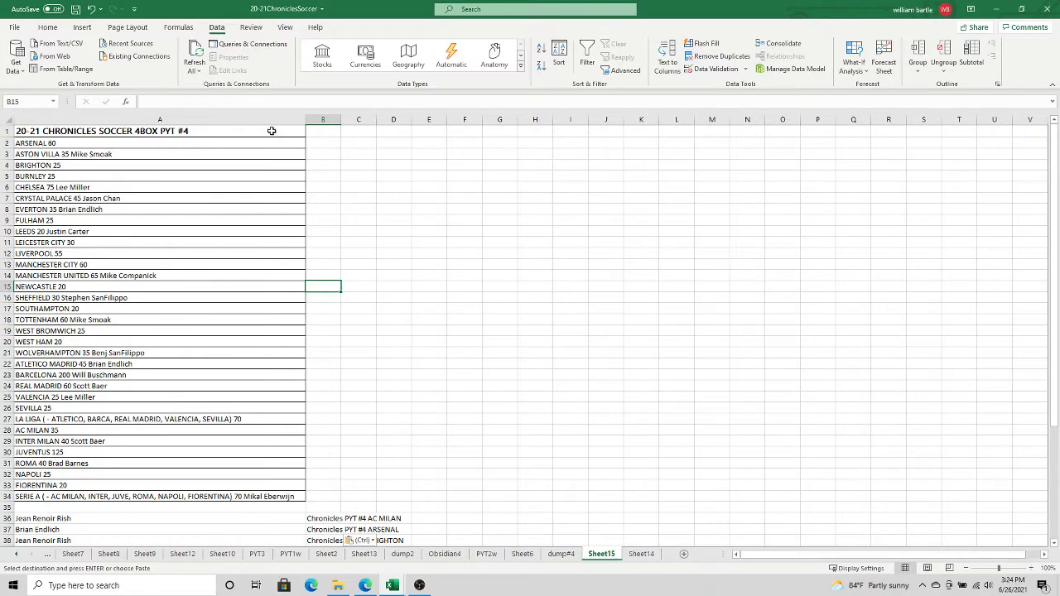
Step: Select A1:B52 on Sheet15 and set the page scaling to fit 1 page wide by 1 tall
drag(271, 131, 323, 517)
key(ctrl+v)
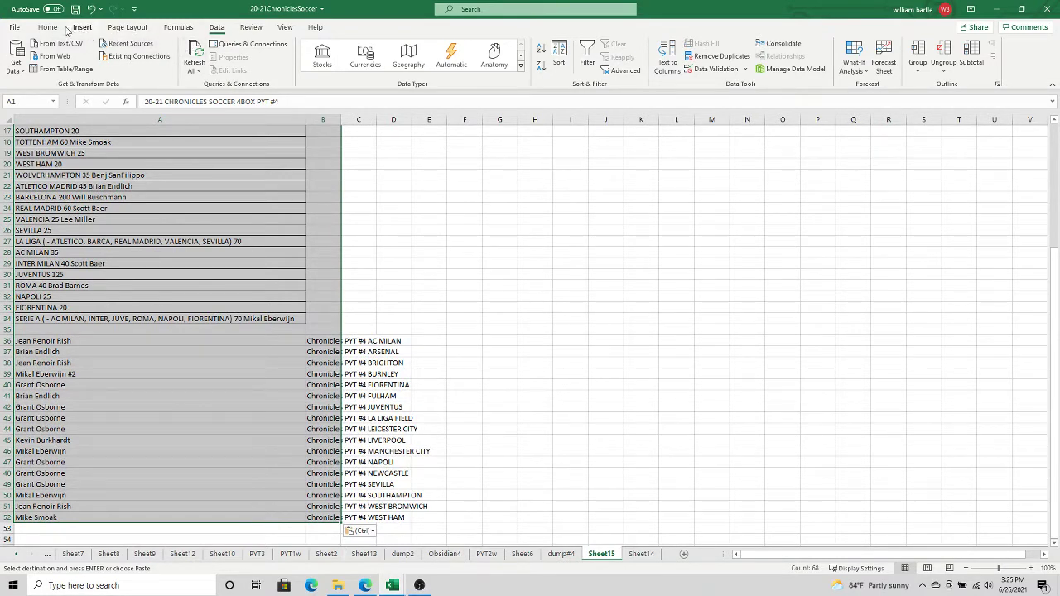
click(116, 27)
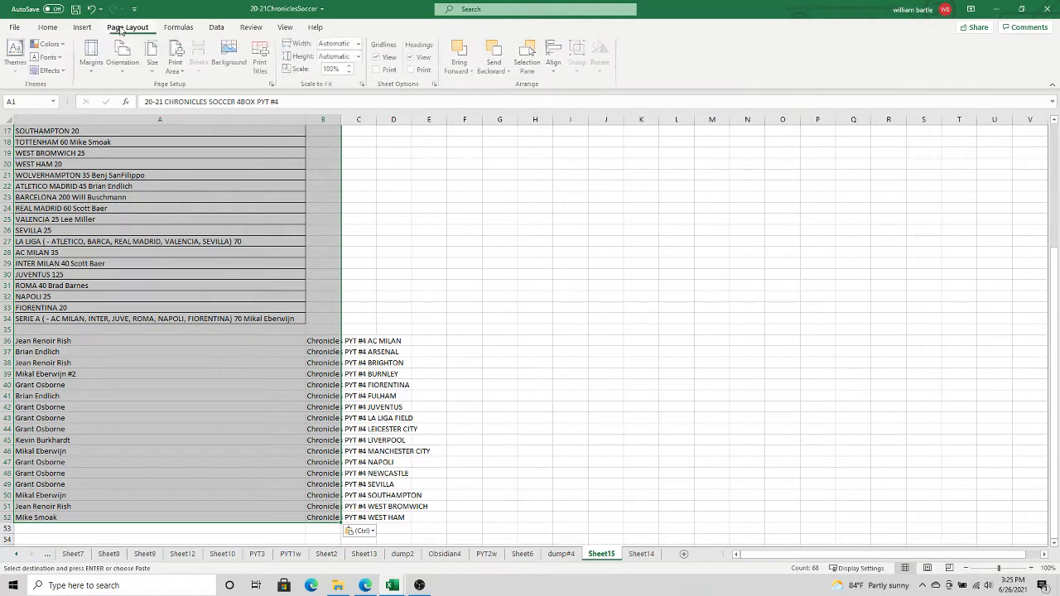
click(364, 84)
click(331, 378)
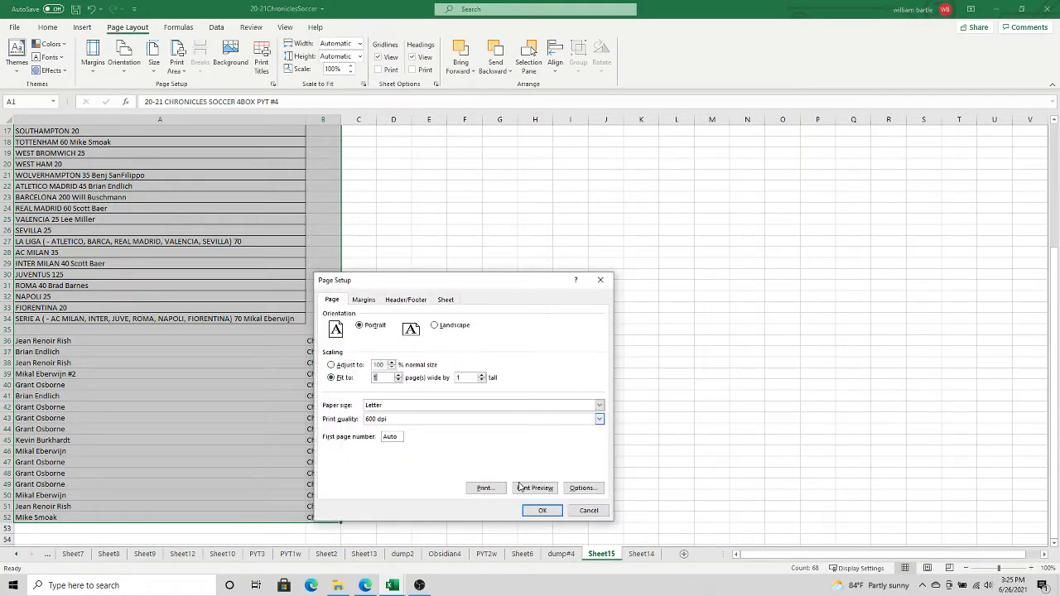
click(541, 510)
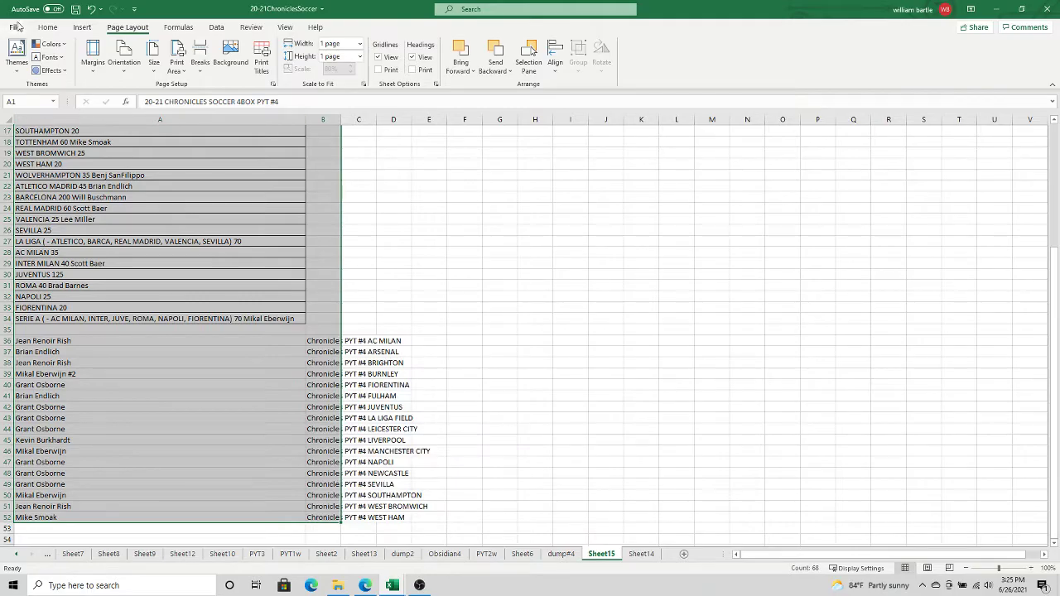
Step: Print one copy of the Chronicles PYT #4 sheet
click(16, 27)
click(33, 197)
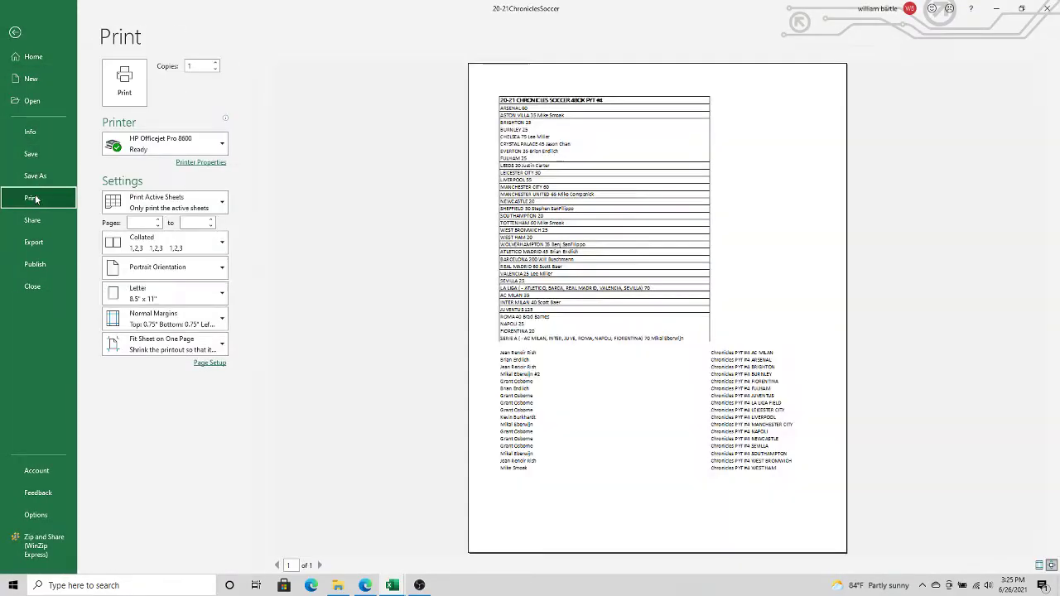
click(124, 82)
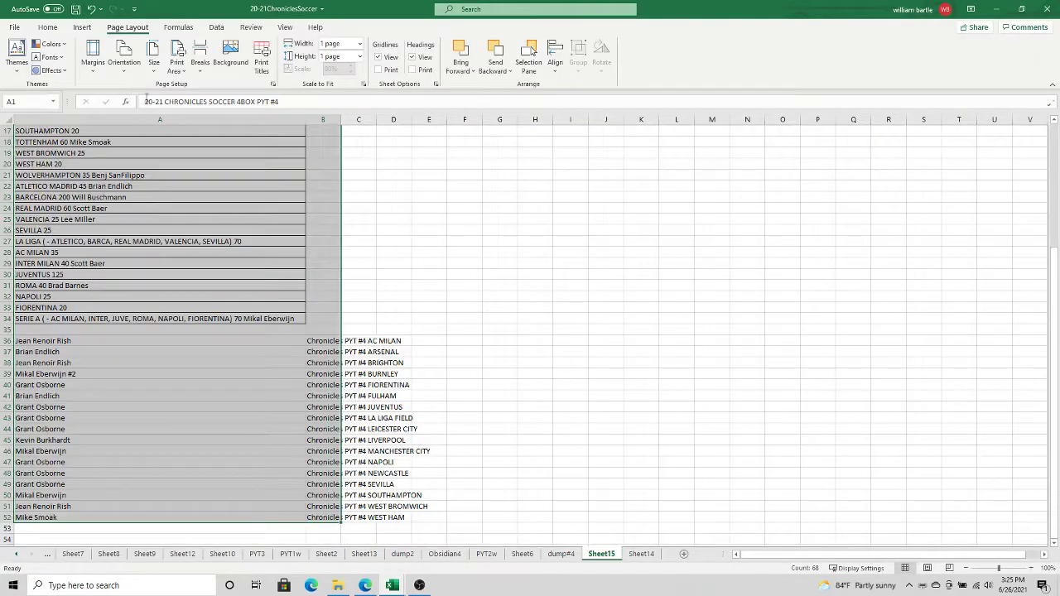
Step: Copy the Obsidian 1 Hobby box rows A18:B61 from the dump#4 sheet
click(562, 554)
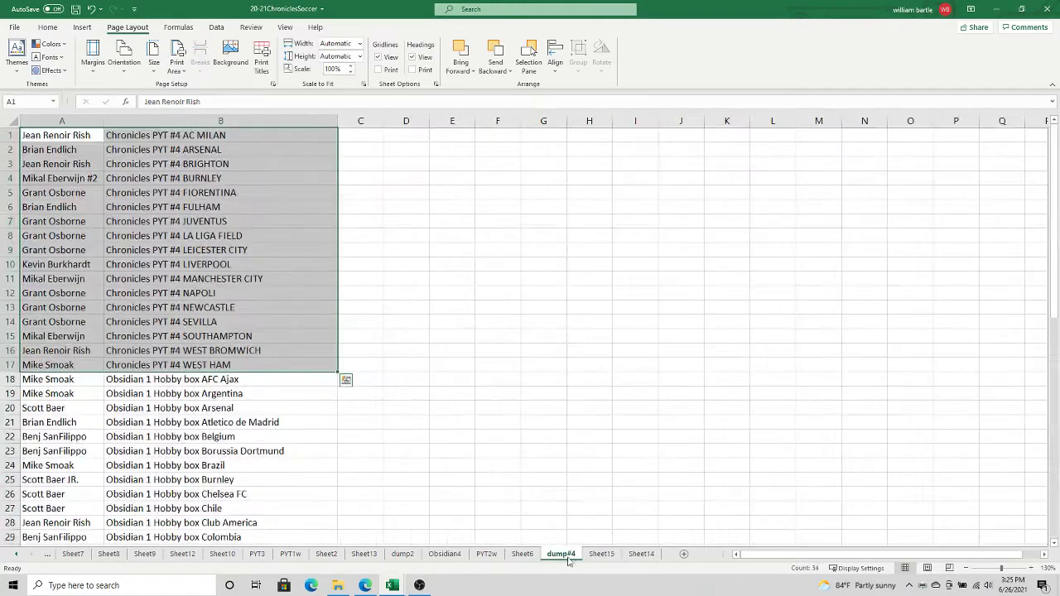
drag(100, 383, 129, 520)
right_click(129, 520)
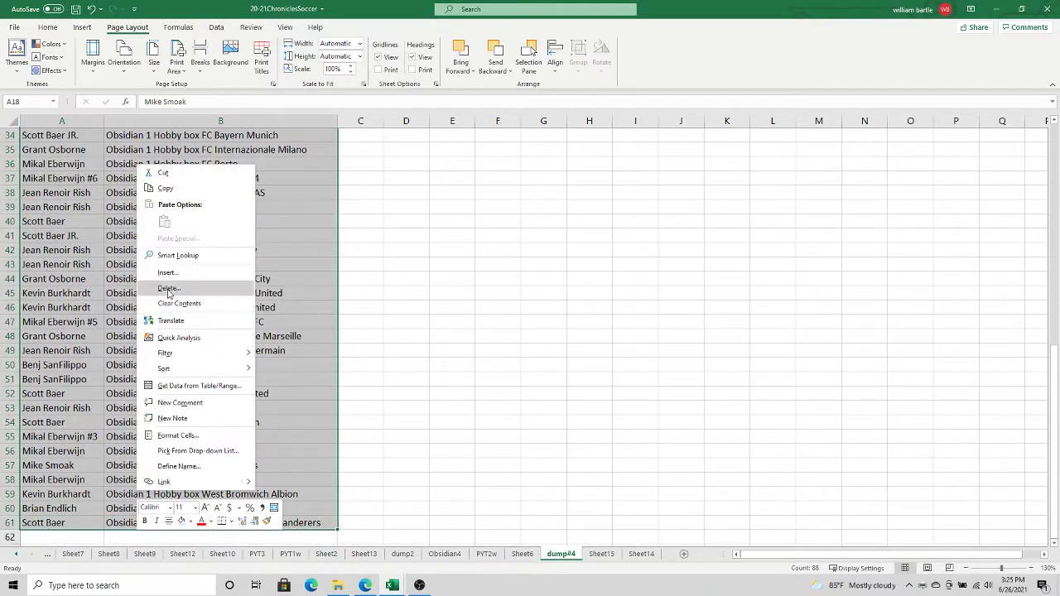
click(165, 194)
scroll(291, 257, up, 4)
scroll(291, 257, up, 5)
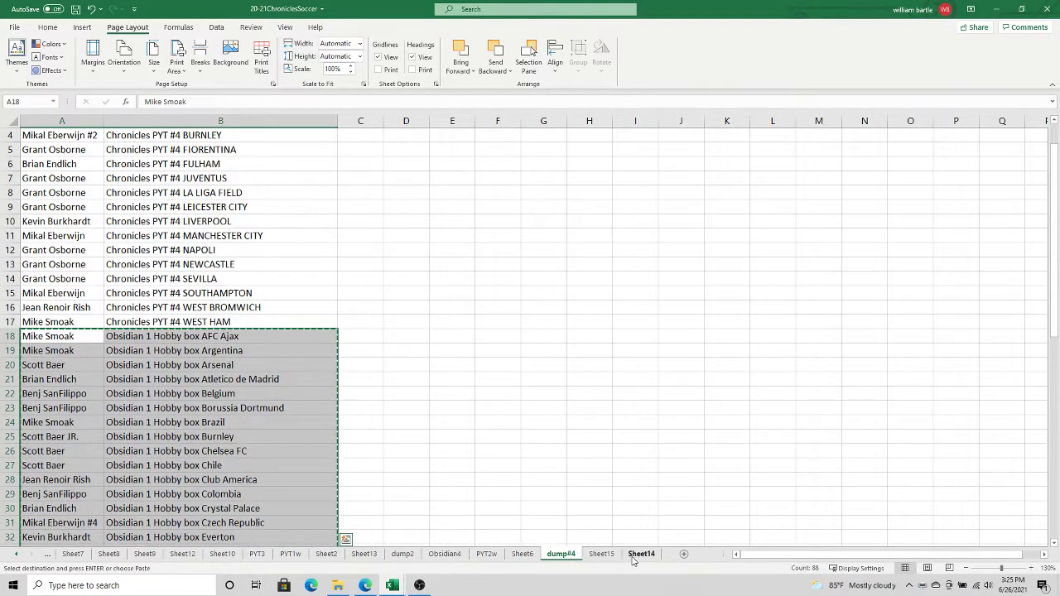
Step: Paste the copied rows with Paste Special All into Sheet14 from cell A3 and fit column B's width to the entries
click(641, 553)
click(116, 154)
right_click(118, 154)
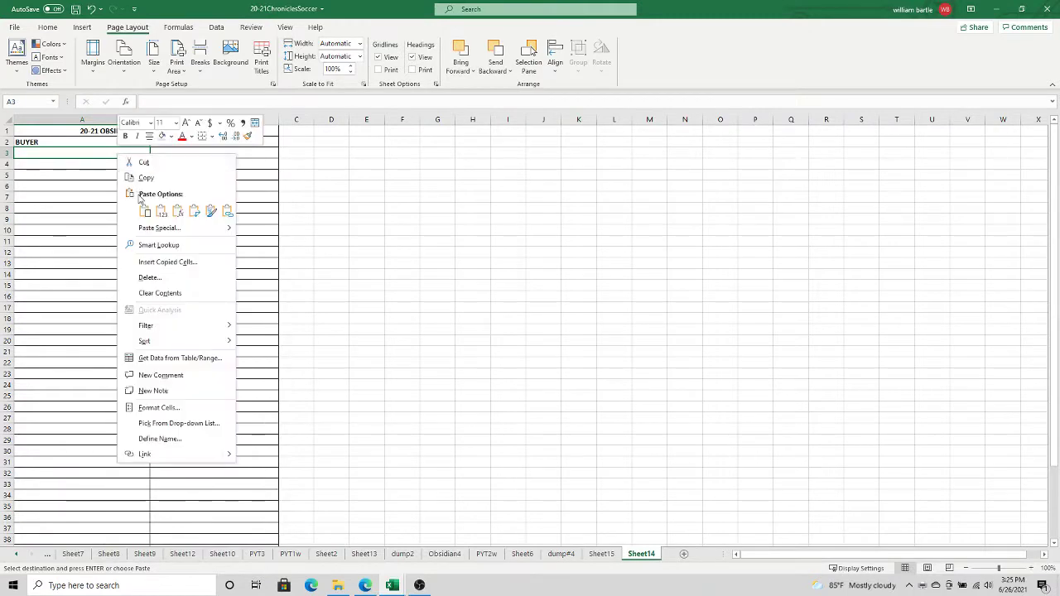
click(139, 225)
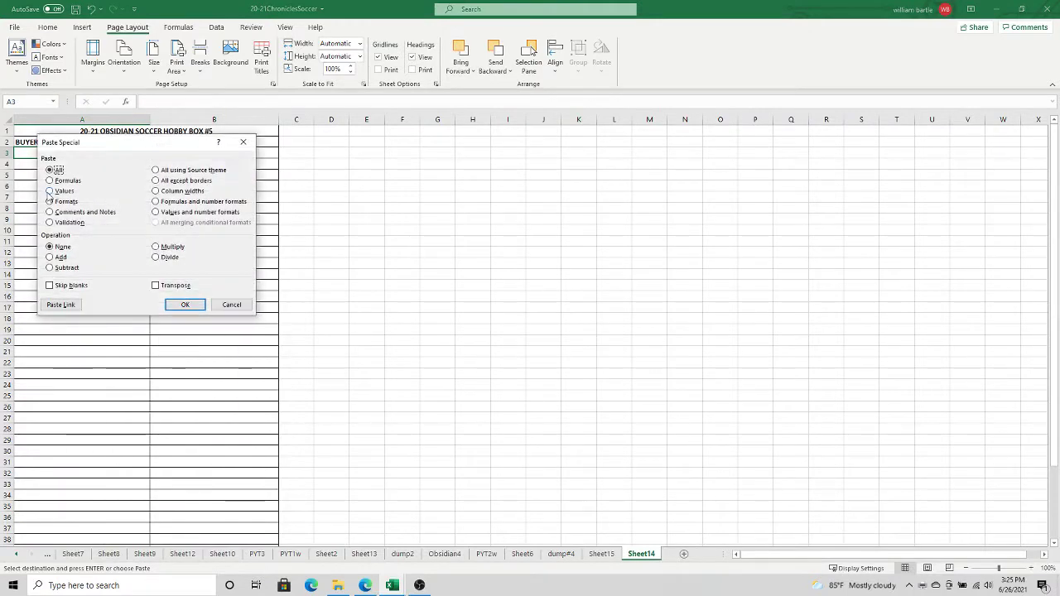
click(184, 305)
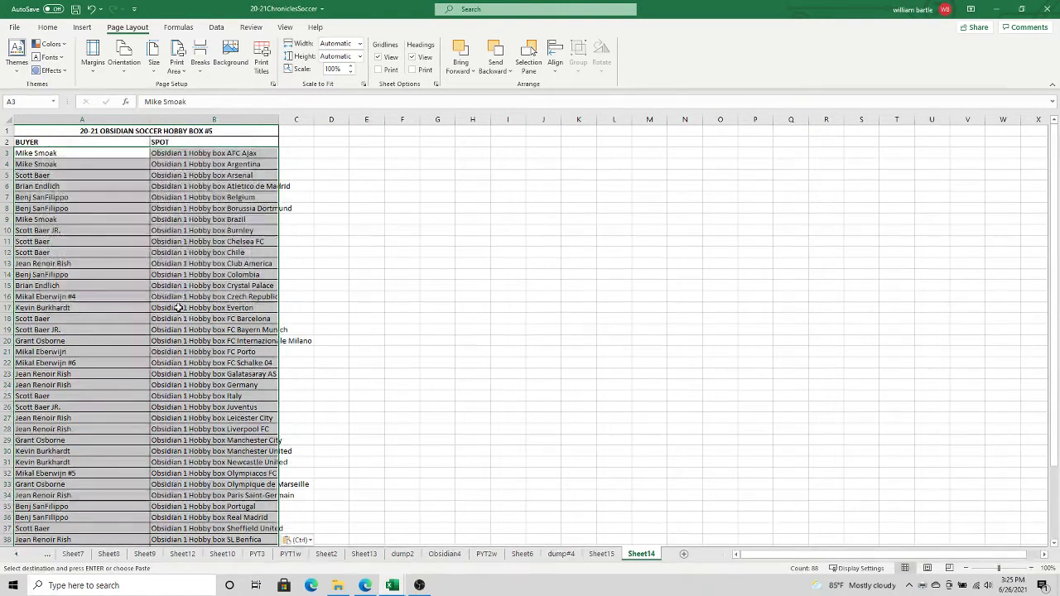
double_click(279, 119)
drag(1057, 439, 1030, 241)
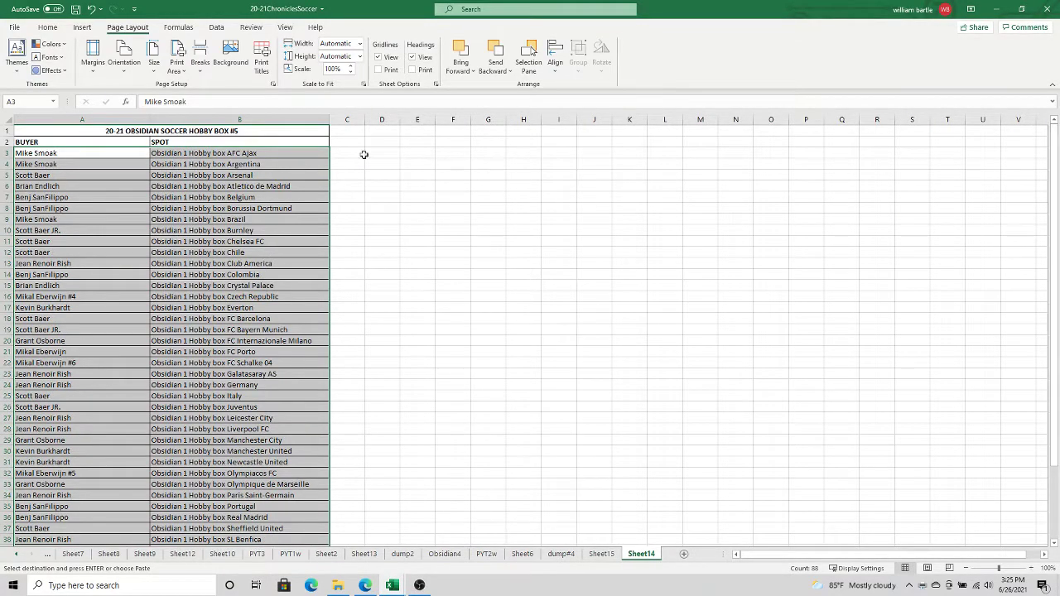
Step: Select the Obsidian Soccer Hobby Box #5 table from its title down and print one copy of the sheet
click(301, 133)
key(ctrl+shift+Down)
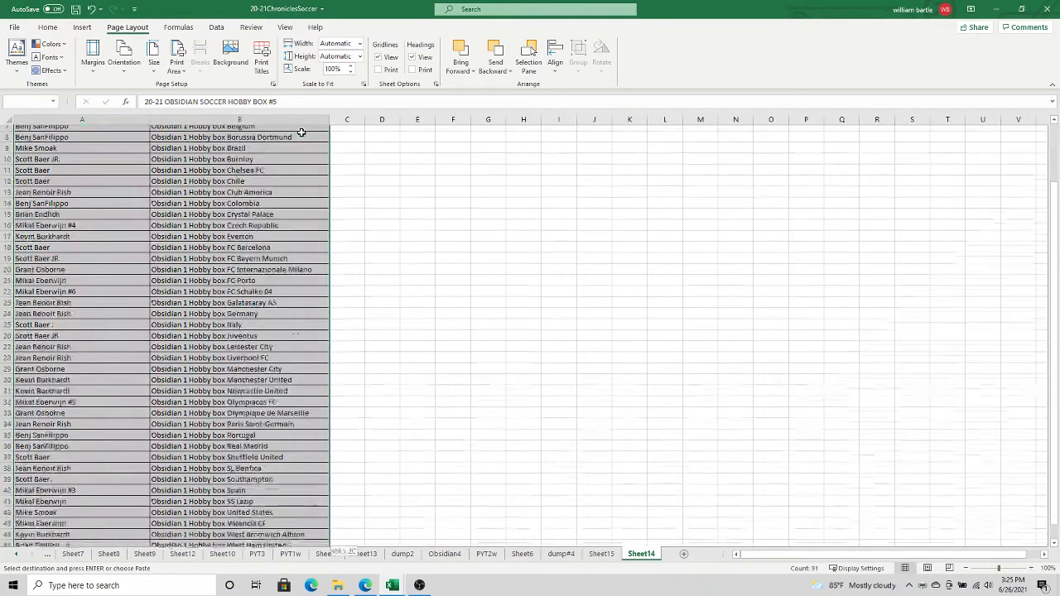
click(14, 27)
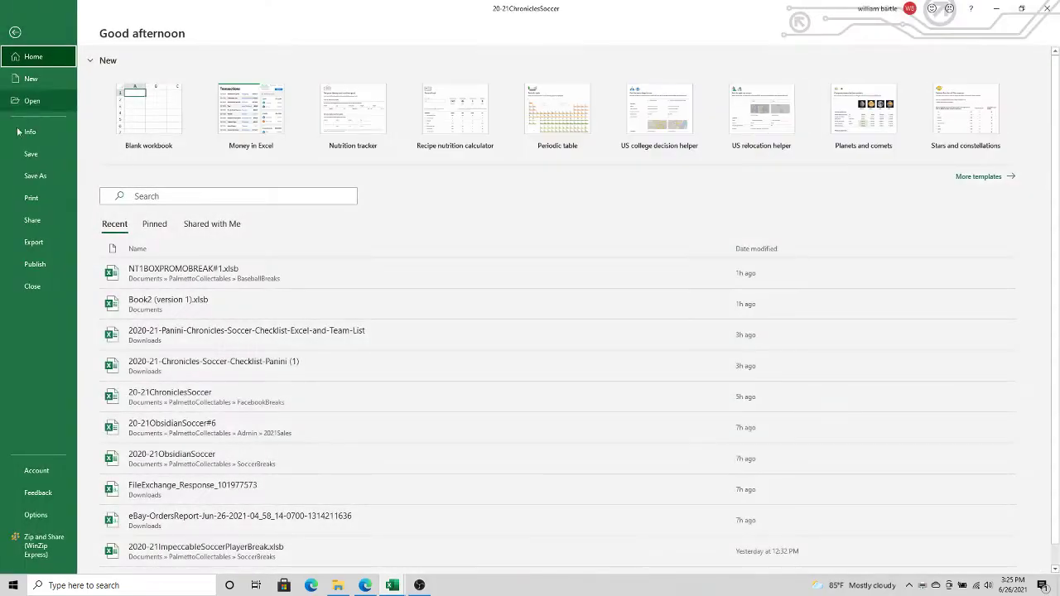
click(30, 198)
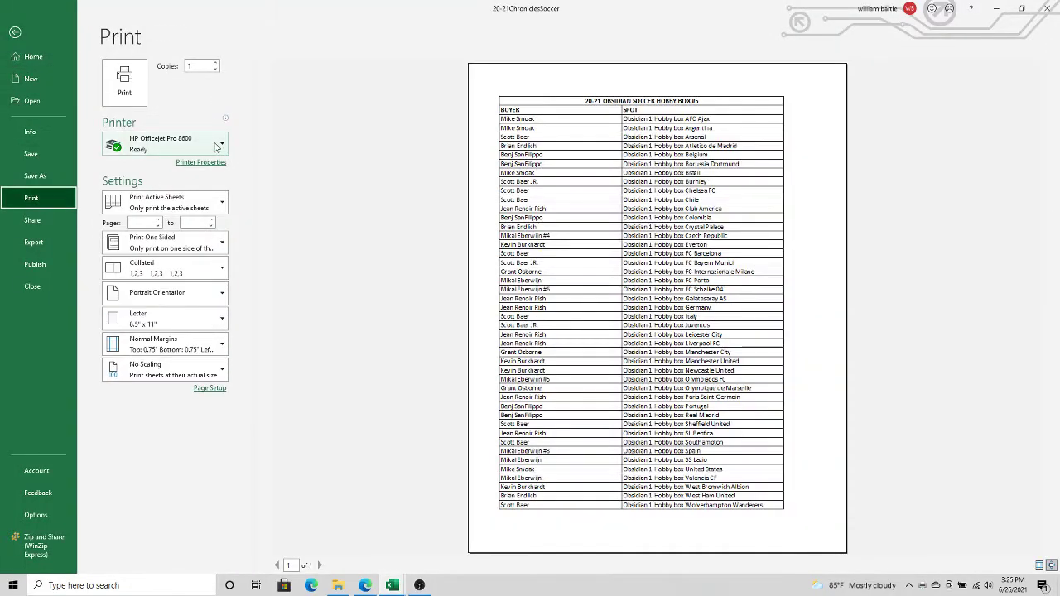
click(124, 92)
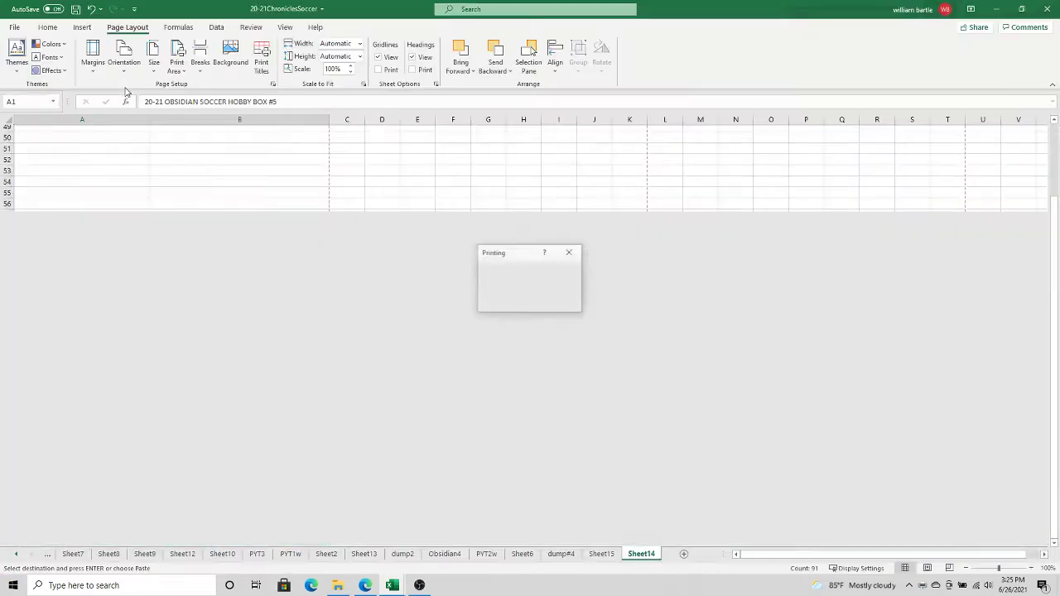